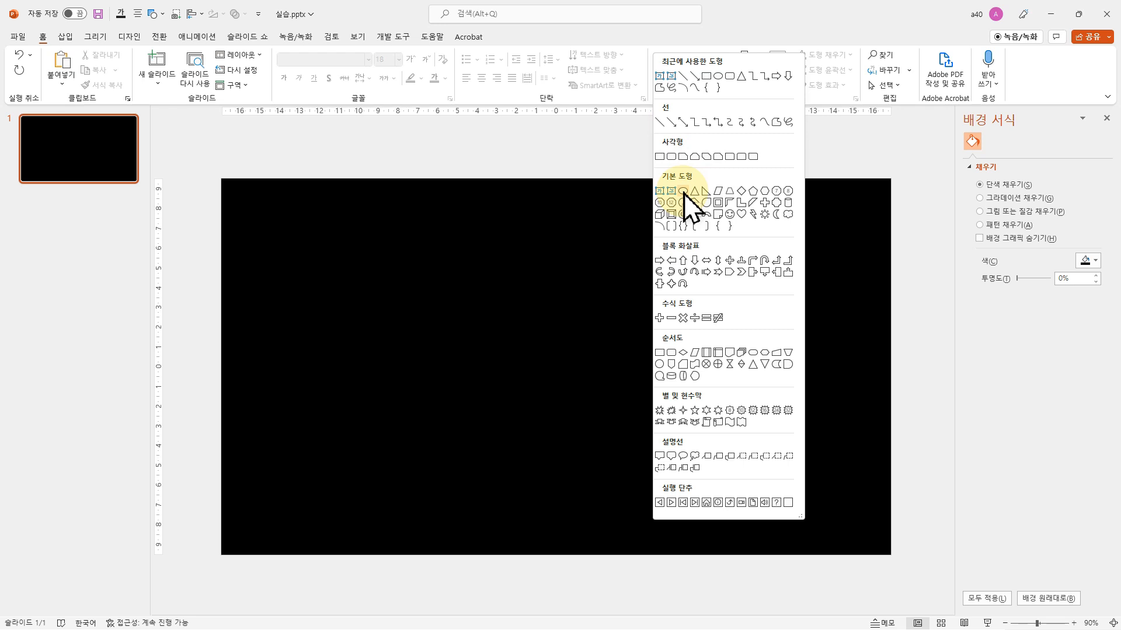
Step: Draw a circle about 8.03 cm in diameter slightly above the middle of the black slide
click(683, 192)
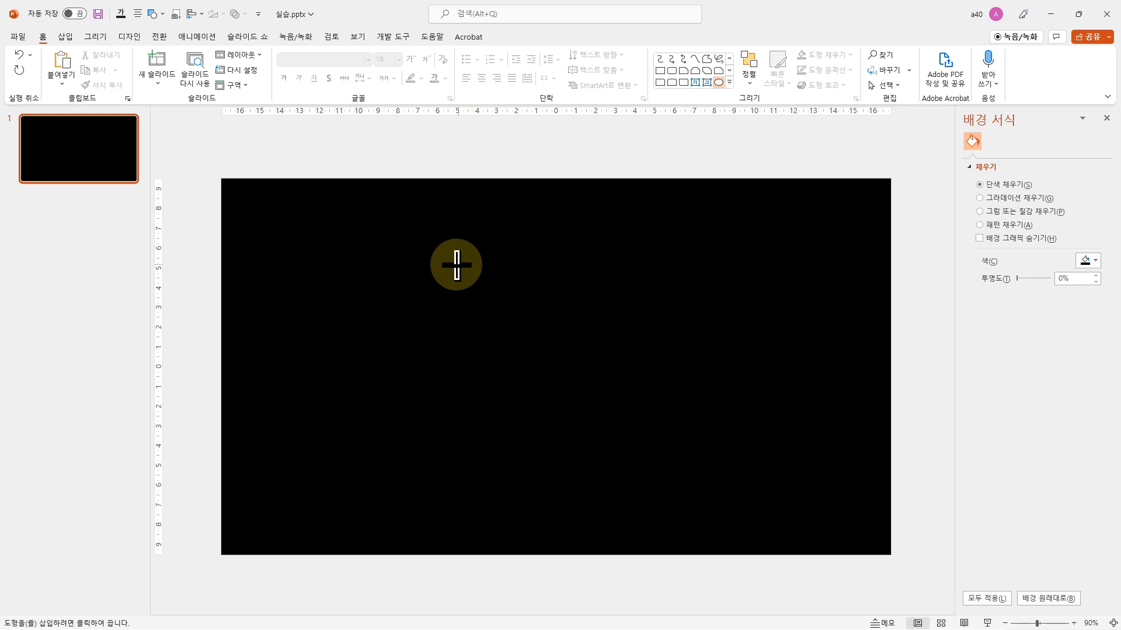
drag(456, 263, 612, 420)
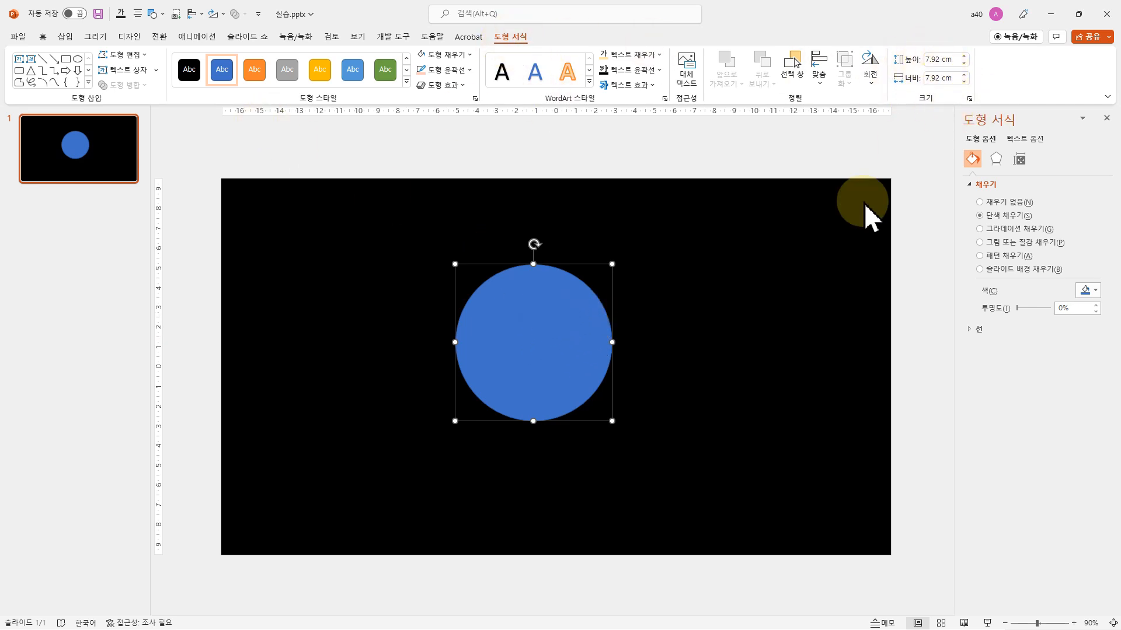
drag(612, 421, 614, 423)
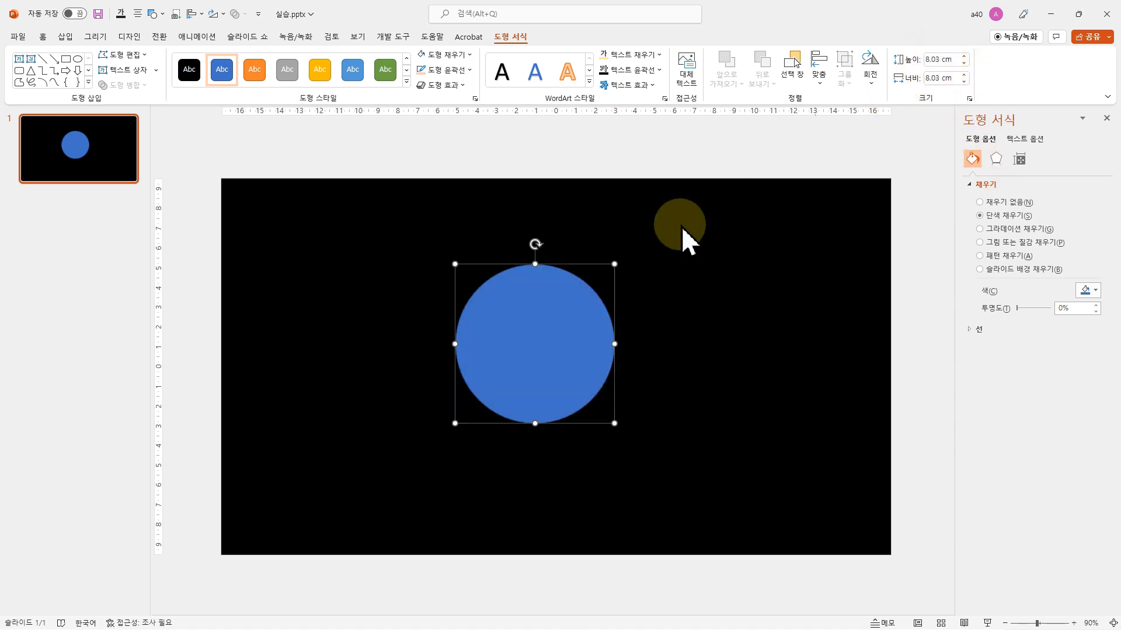
Step: Fill the circle with white and apply the strongest preset soft-edge effect to it
click(454, 56)
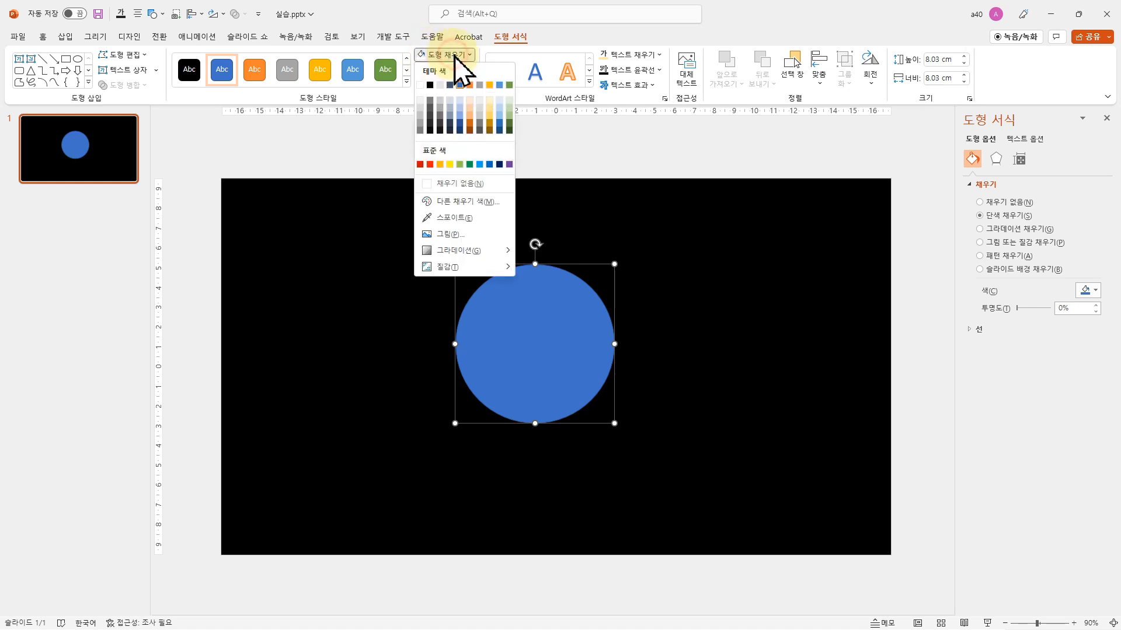
click(422, 89)
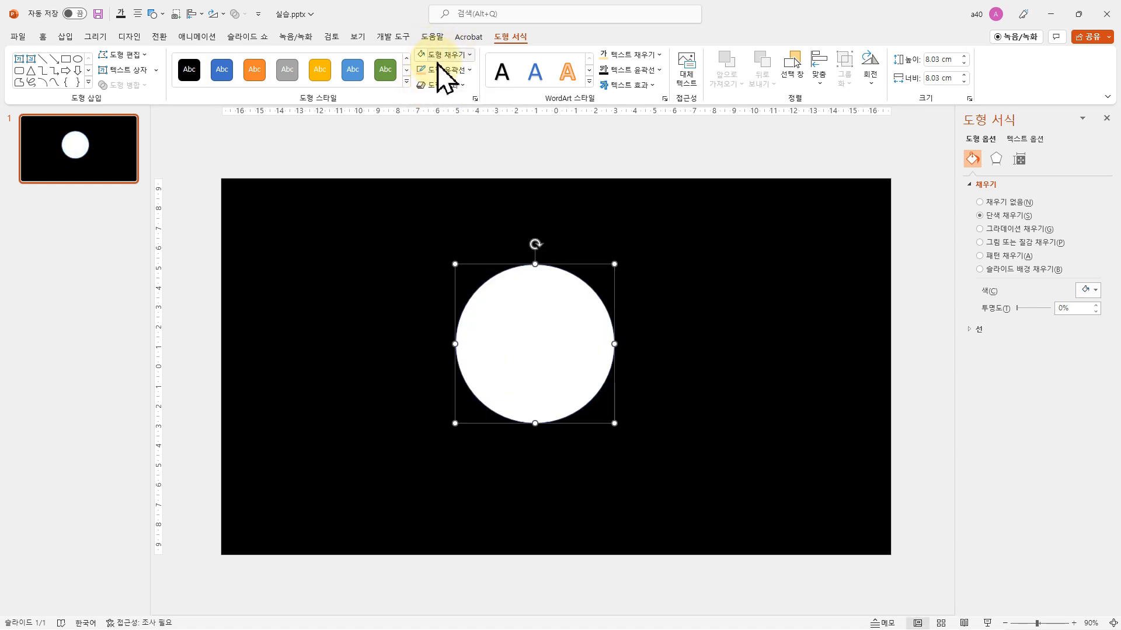
click(450, 86)
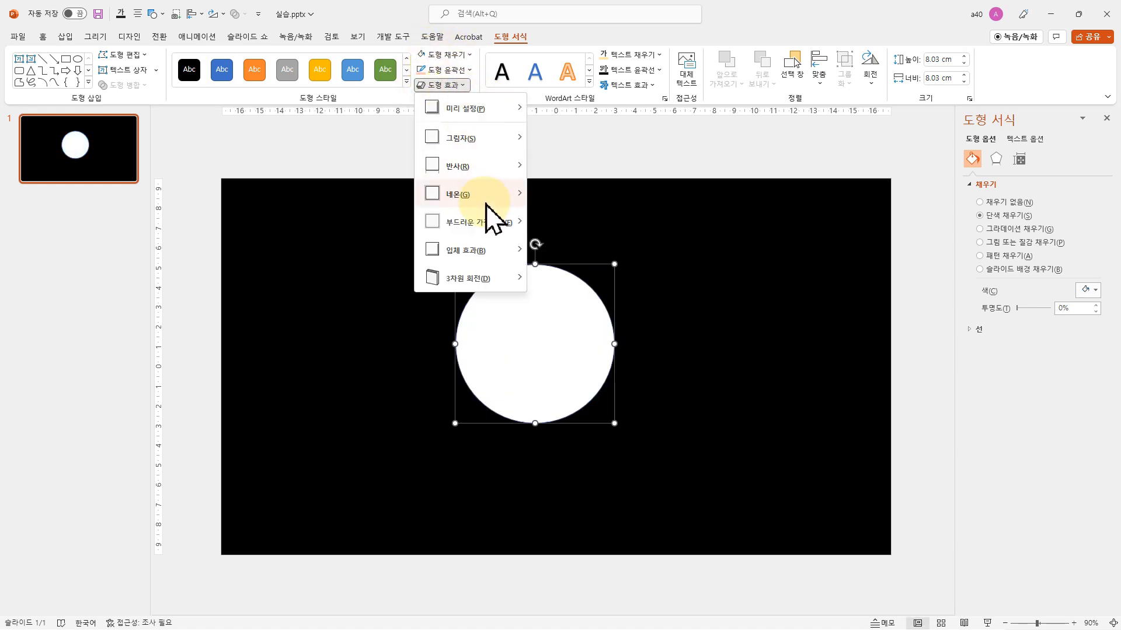
mouse_move(484, 224)
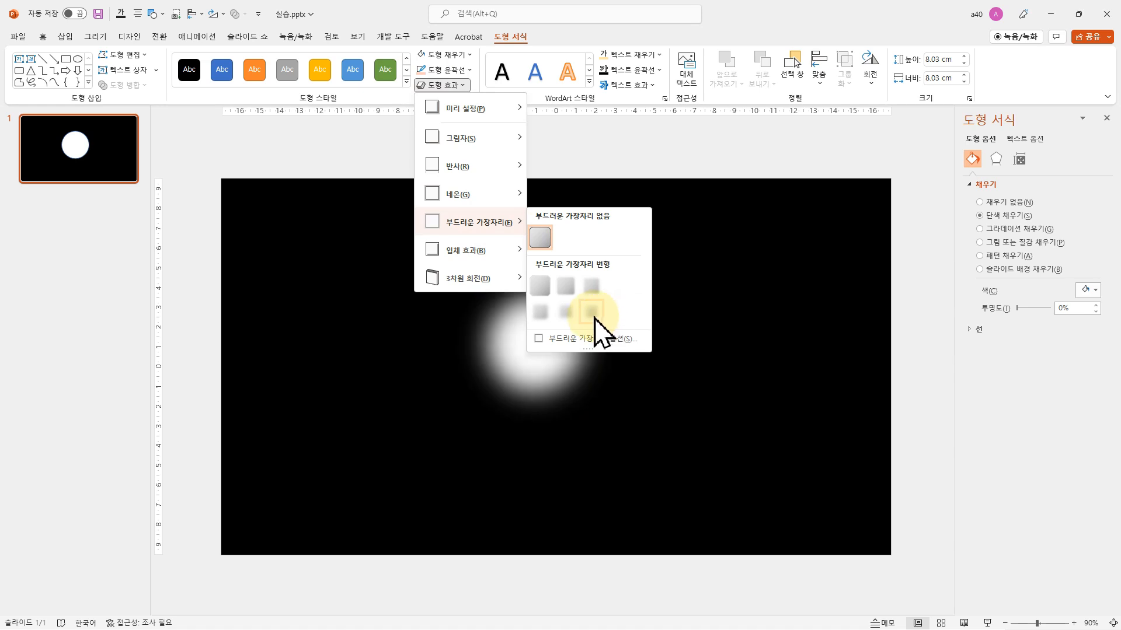
click(594, 318)
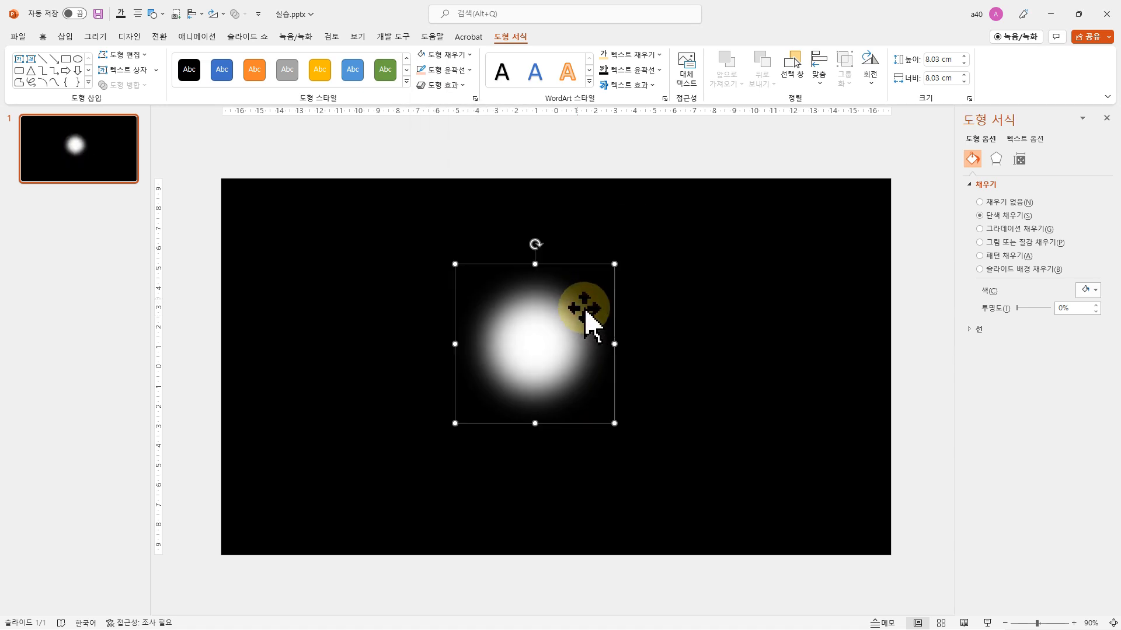
Step: Paste a picture copy of the blurred circle beside the original and flatten it into a thin horizontal streak
drag(538, 358, 388, 276)
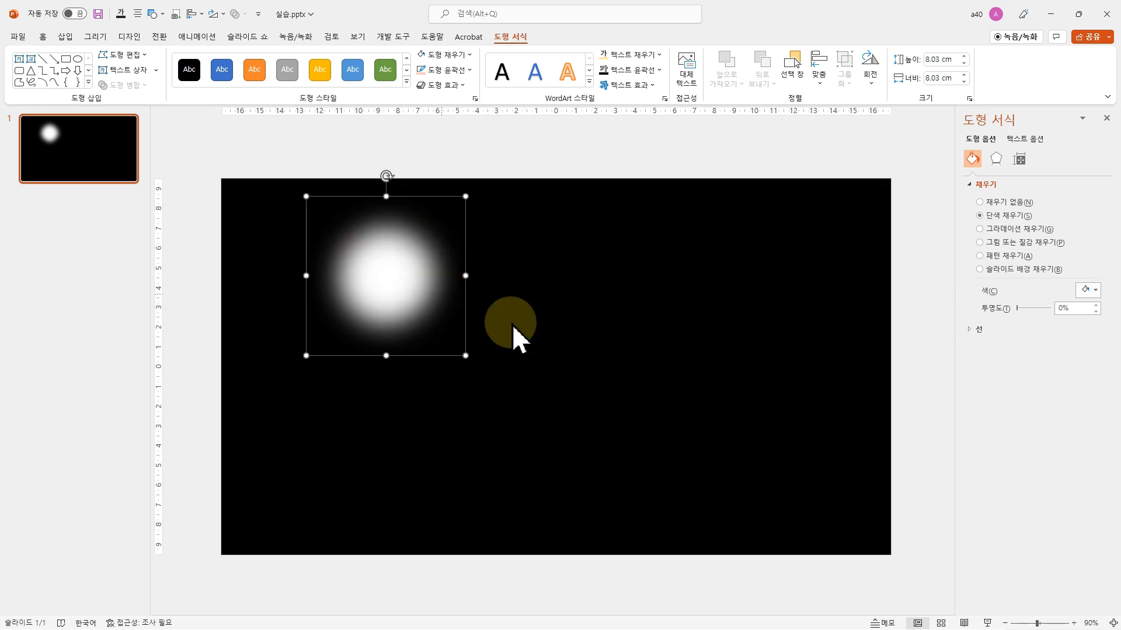
key(ctrl+v)
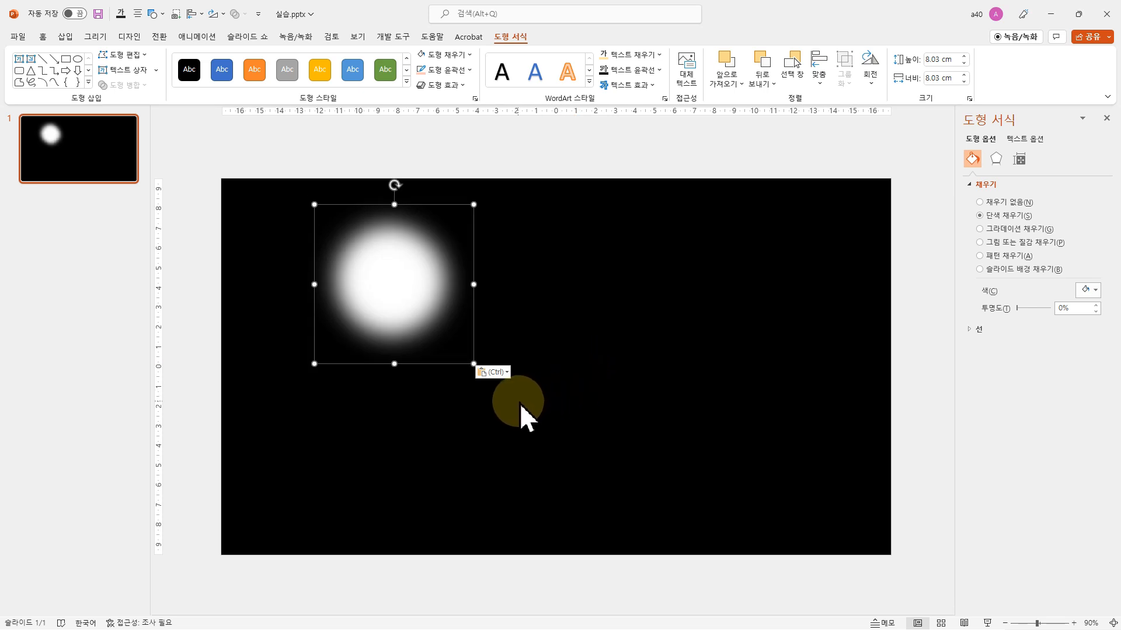
click(497, 373)
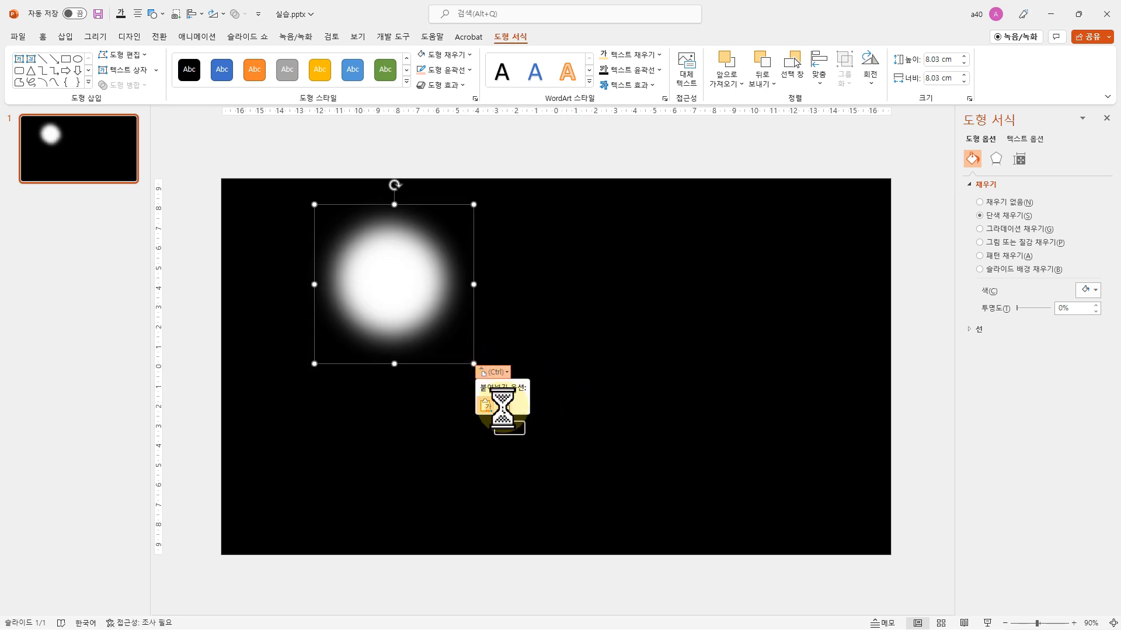
drag(581, 383, 575, 305)
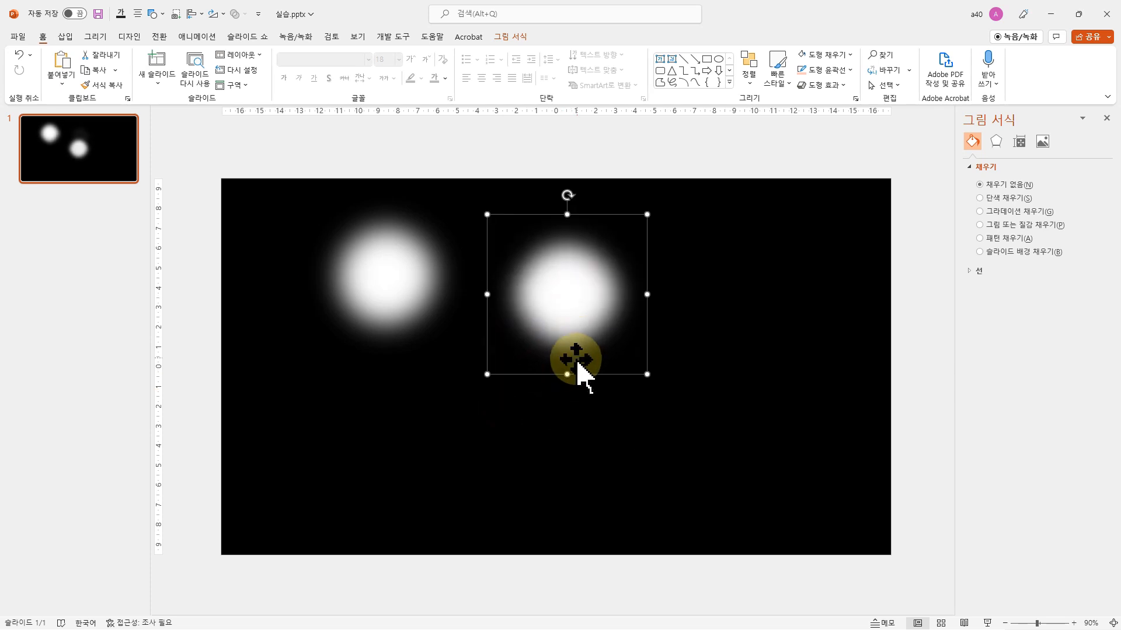
drag(568, 374, 577, 270)
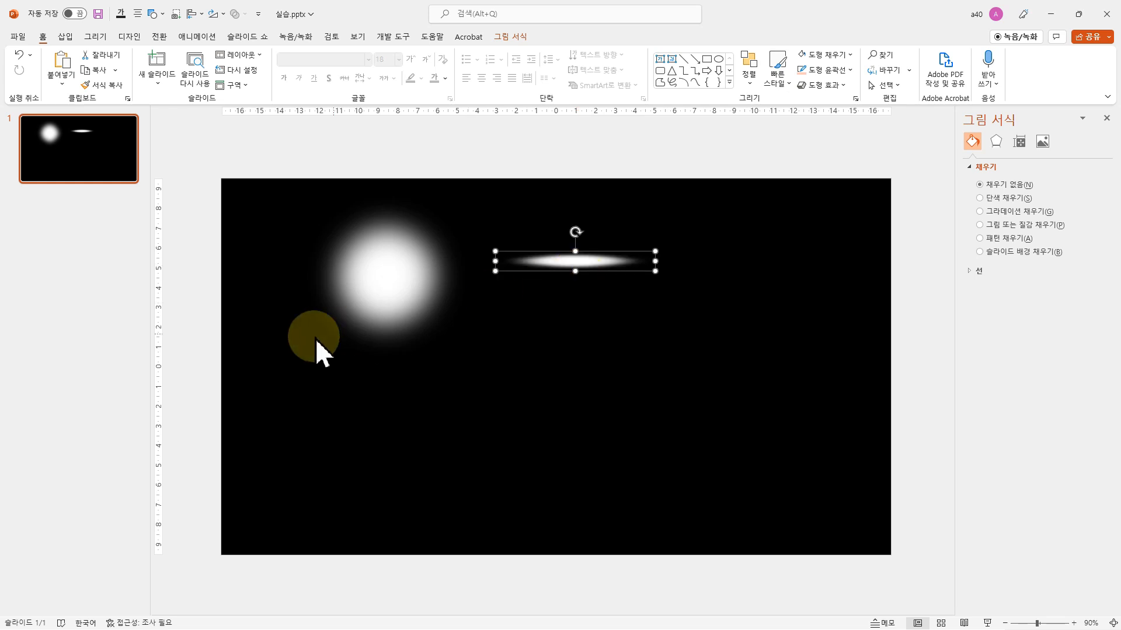
Step: Squash the original soft-edged circle vertically and delete it from the slide
click(405, 313)
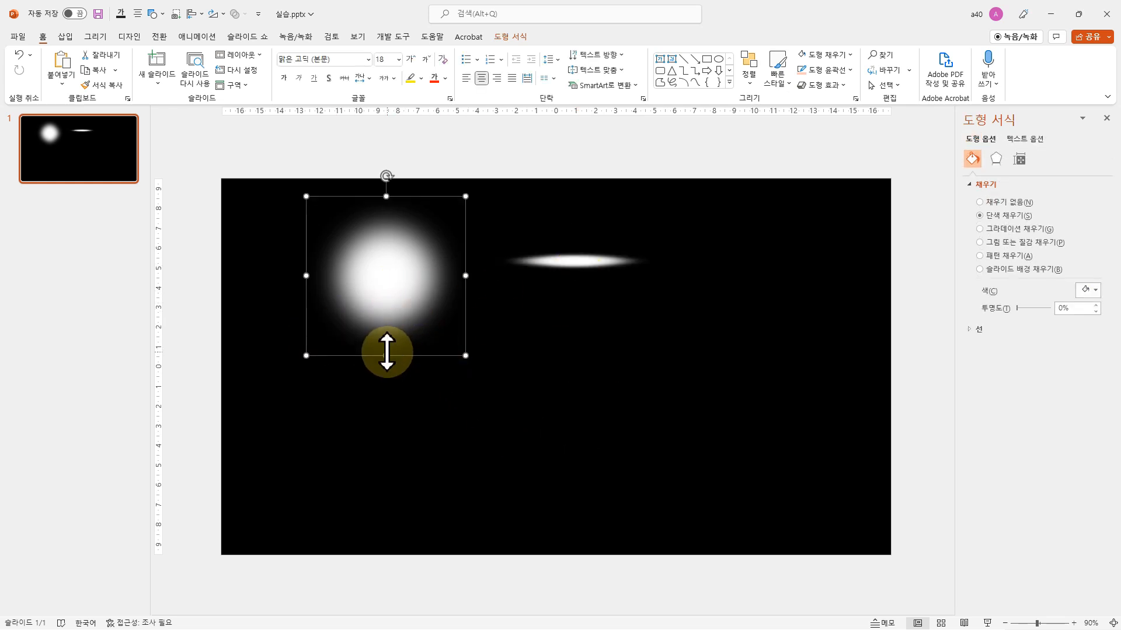
drag(386, 355, 391, 231)
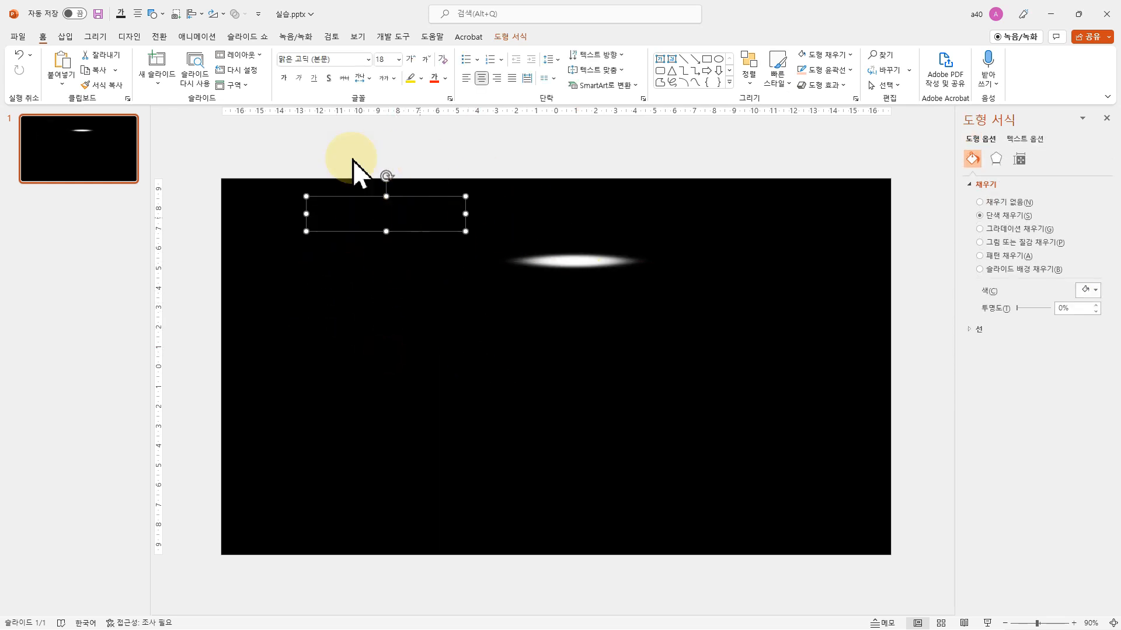
click(582, 276)
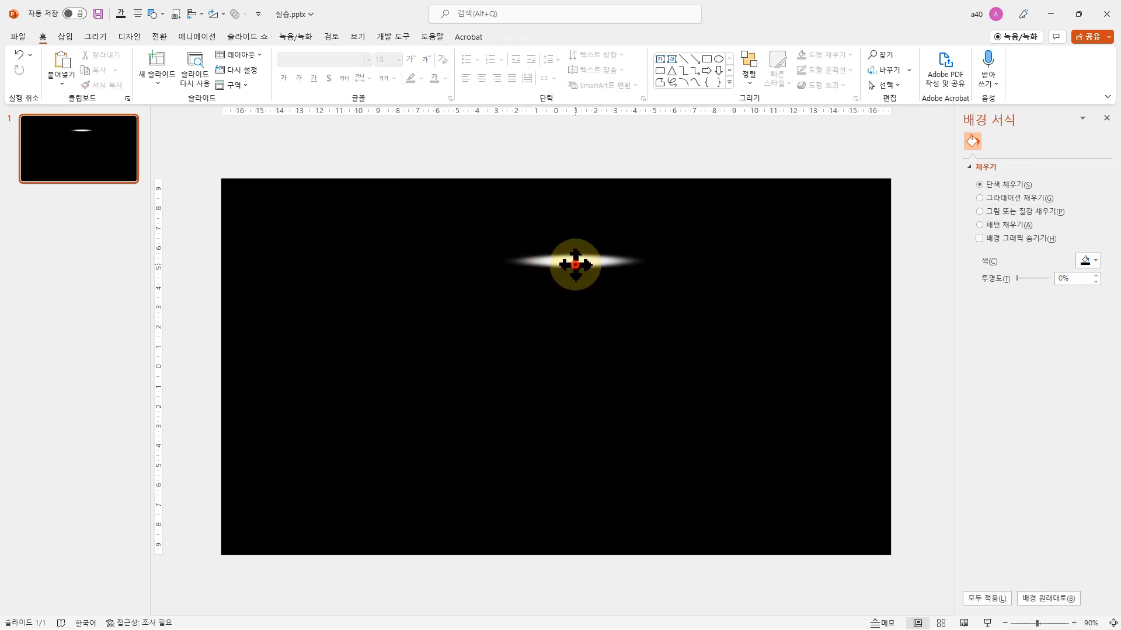
Step: Move the picture streak toward the slide's middle and stretch it to about 18.8 cm wide and 0.44 cm high
drag(575, 265, 435, 341)
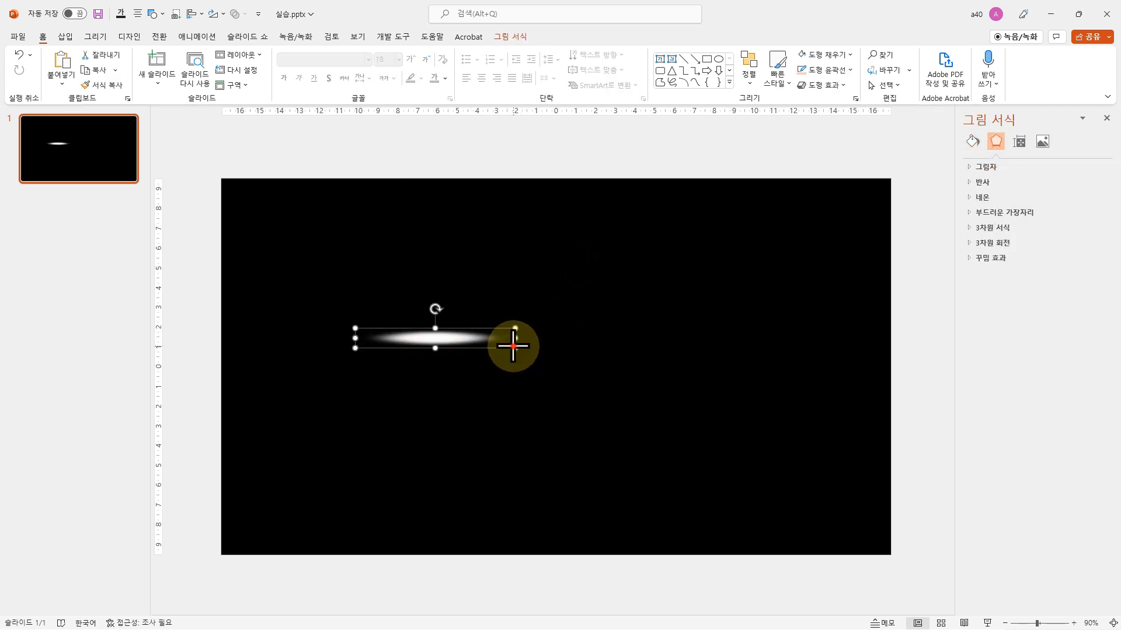
drag(513, 347, 727, 374)
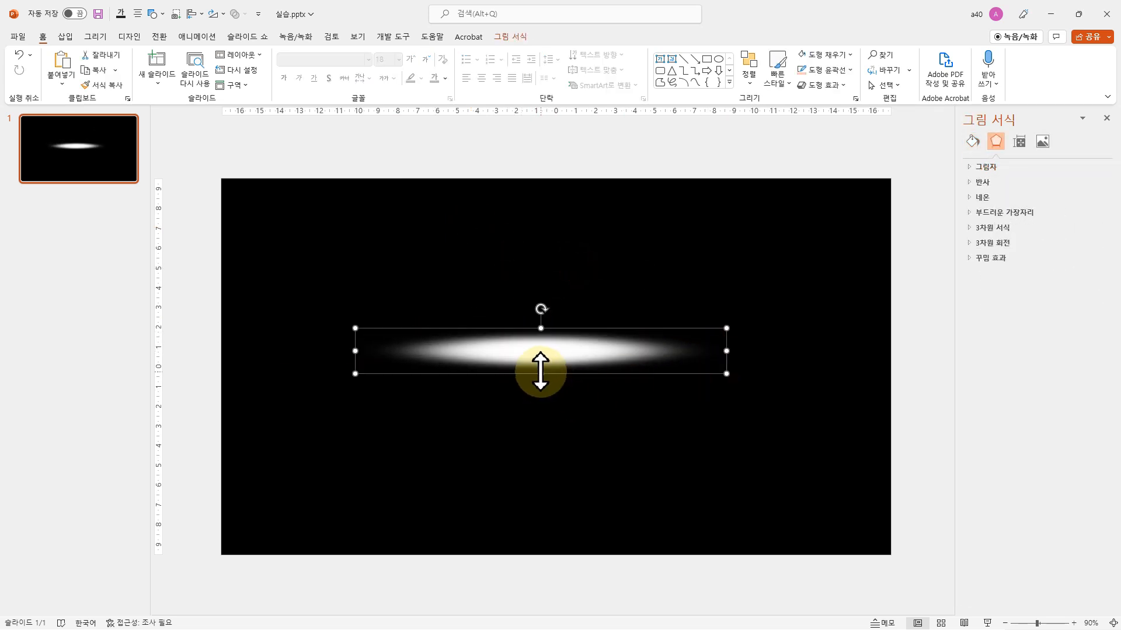
drag(541, 374, 545, 337)
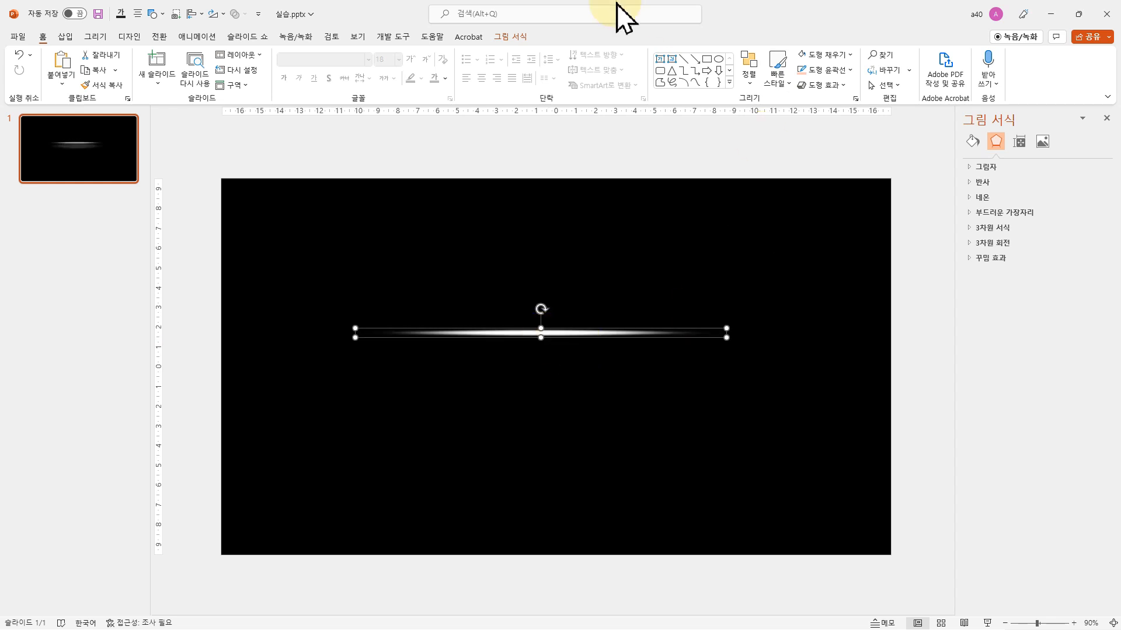
Step: Resize the light streak to about 0.27 cm high and 20.36 cm wide
click(517, 35)
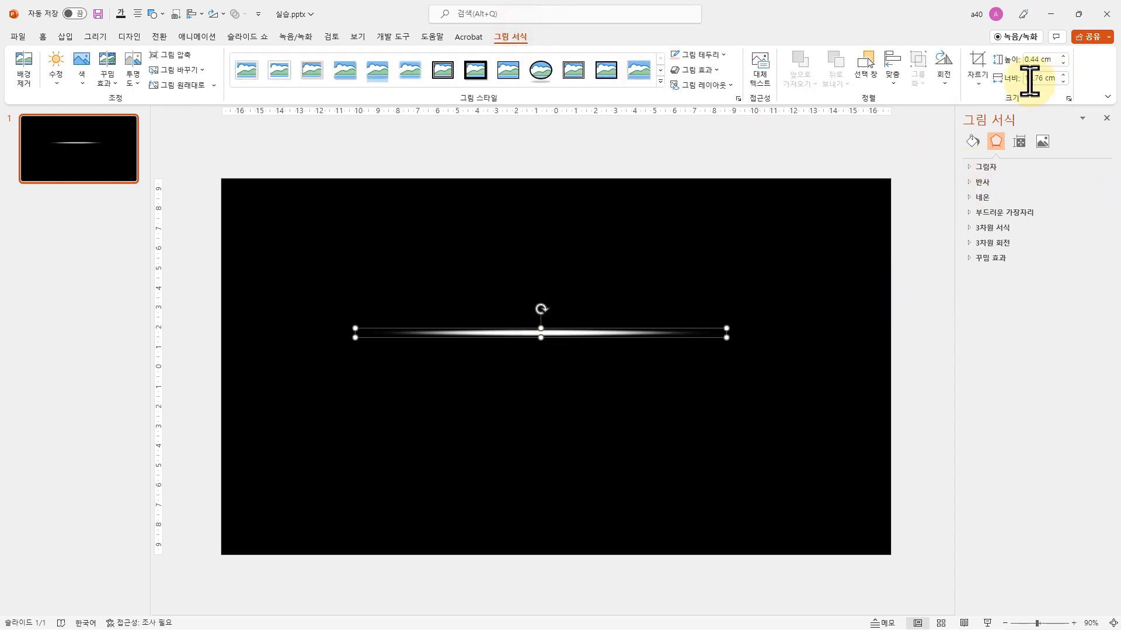
click(1064, 63)
click(1065, 64)
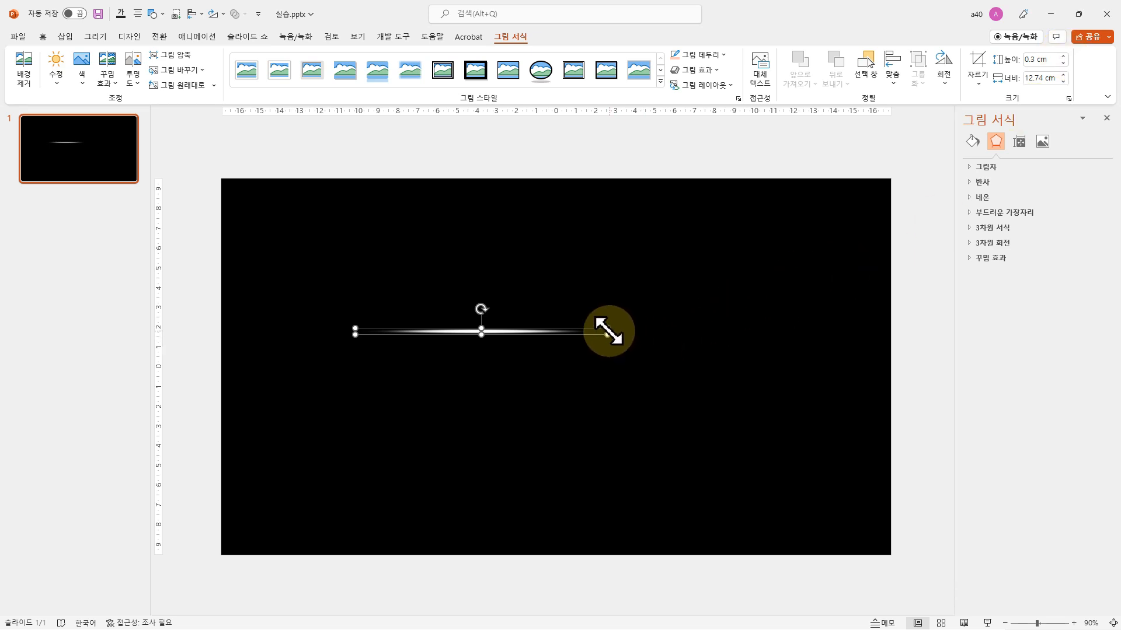
drag(607, 333, 548, 337)
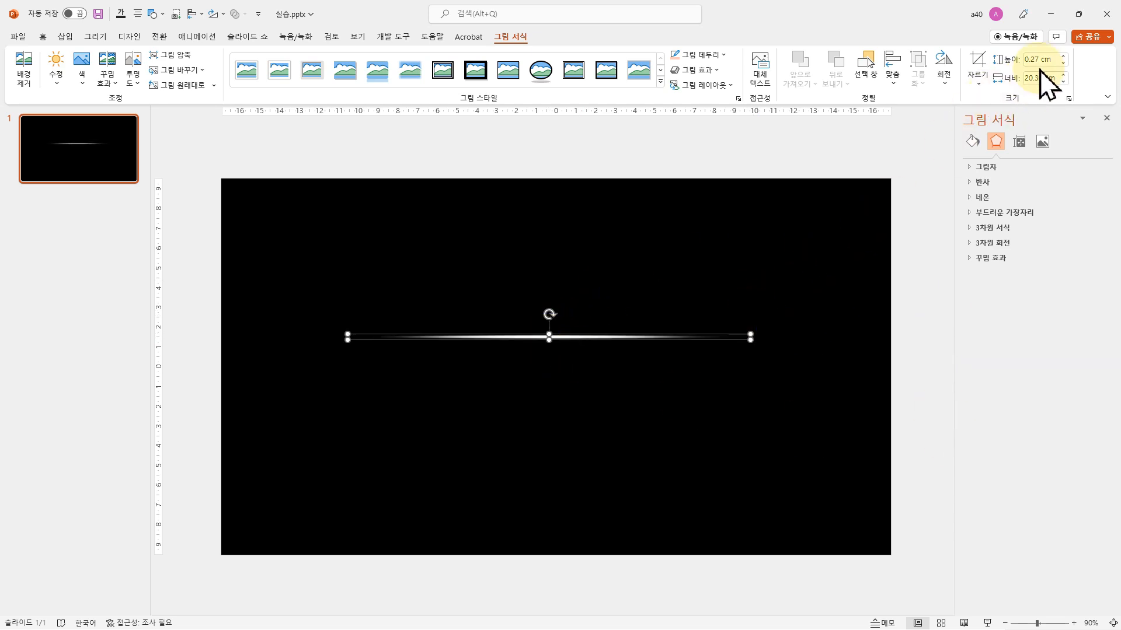
Step: Centre the streak and overlay rotated copies on it, one vertical and two on opposite diagonals about 30 degrees from horizontal
drag(578, 336, 612, 308)
drag(572, 273, 612, 313)
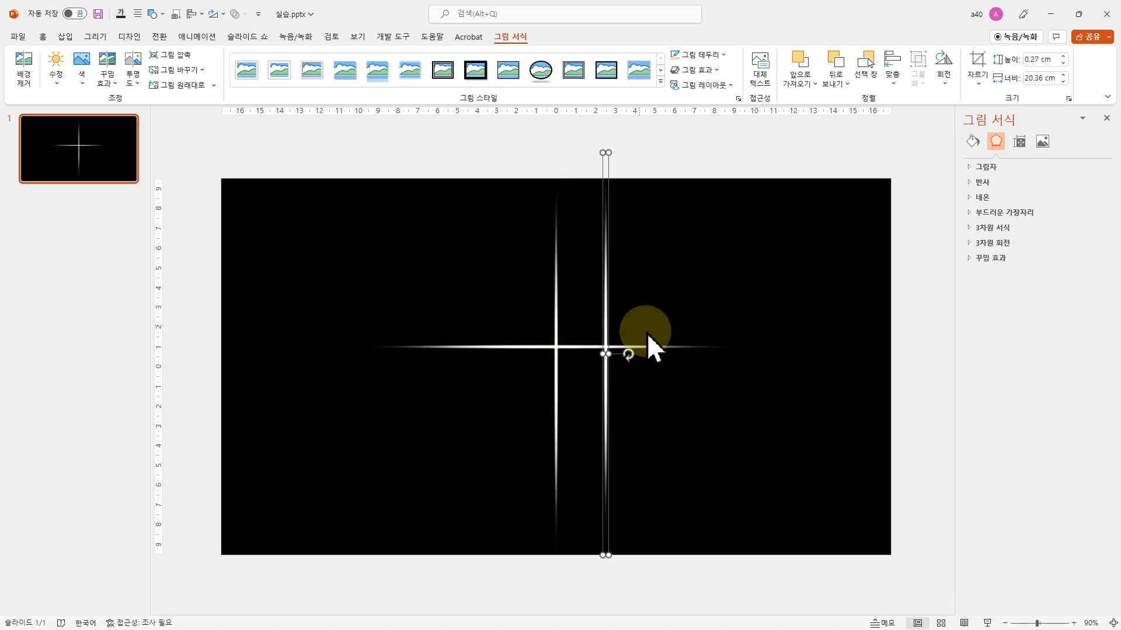
drag(627, 354, 620, 377)
drag(646, 333, 643, 400)
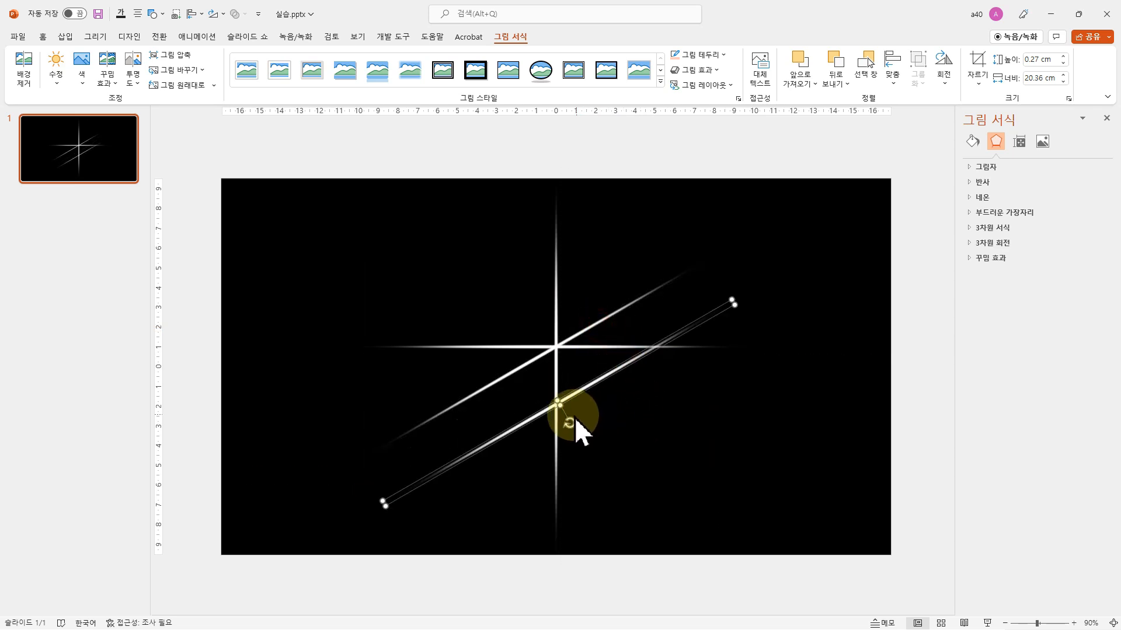
drag(569, 421, 594, 369)
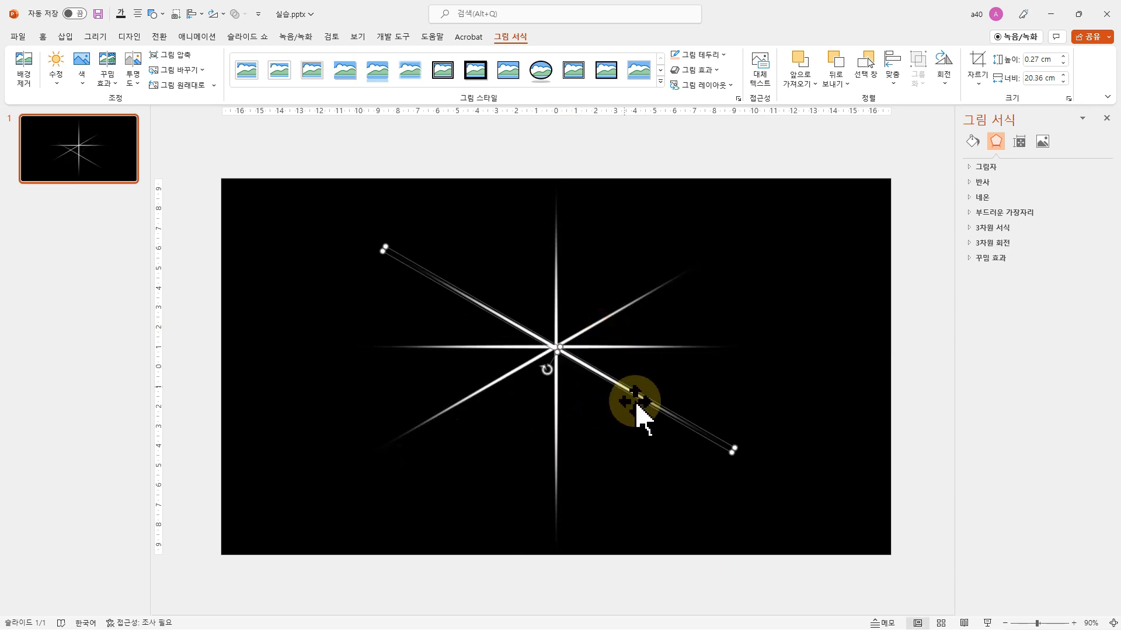
Step: Widen the horizontal streak to 40 cm, thin it to about 0.35 cm high and centre it on the crossing
click(665, 347)
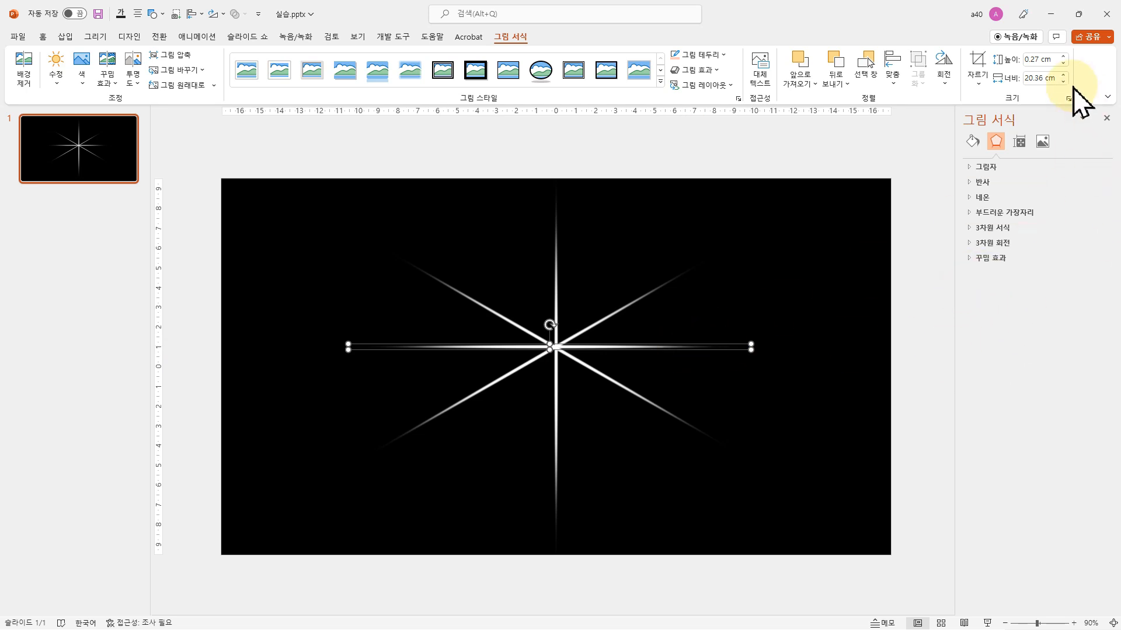
click(1052, 78)
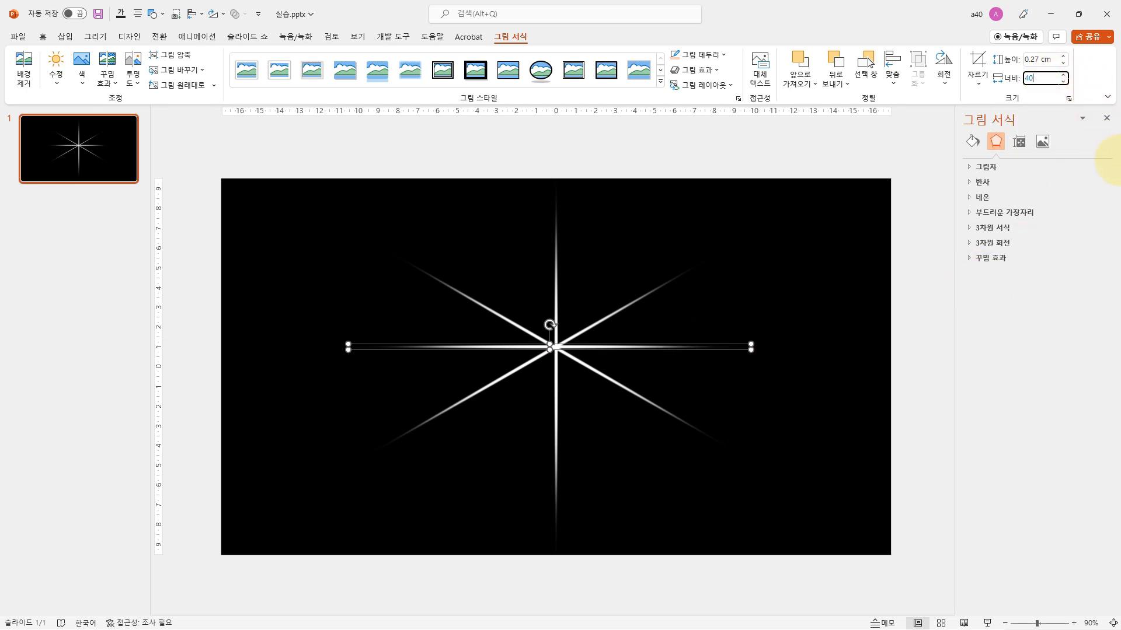
key(Return)
drag(750, 343, 598, 343)
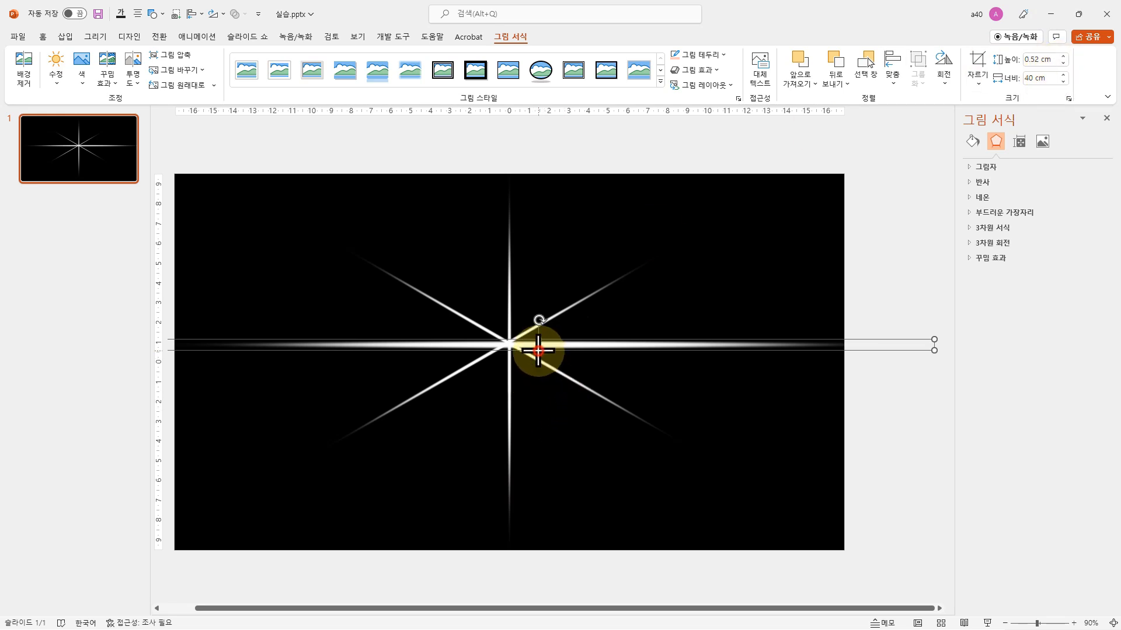
mouse_move(541, 354)
mouse_down()
mouse_move(543, 342)
mouse_move(524, 345)
mouse_up()
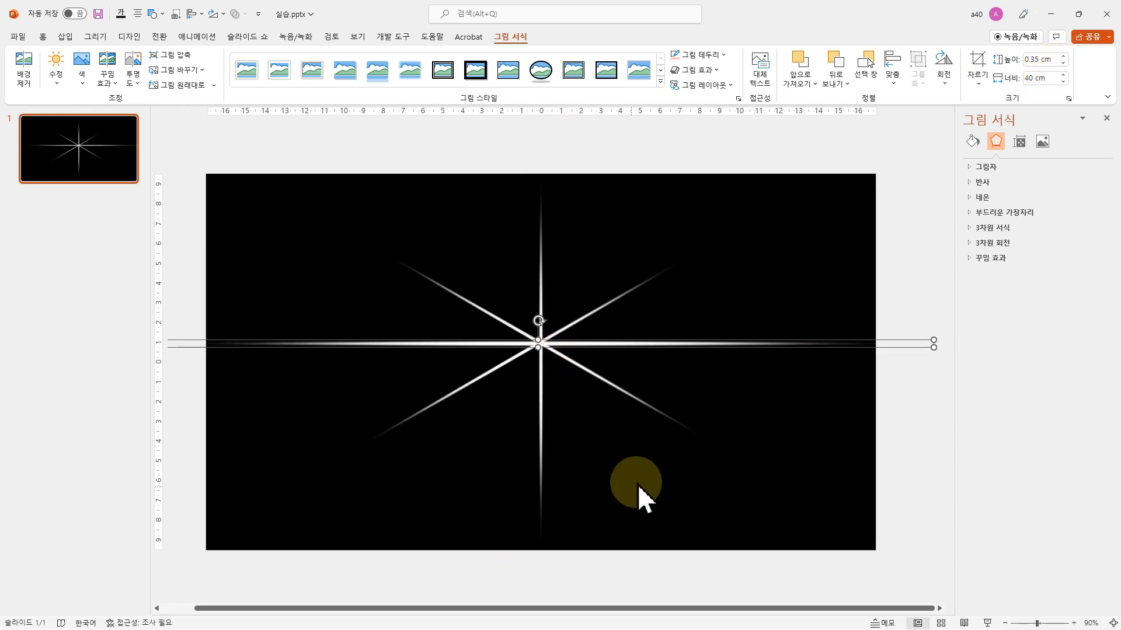
click(618, 488)
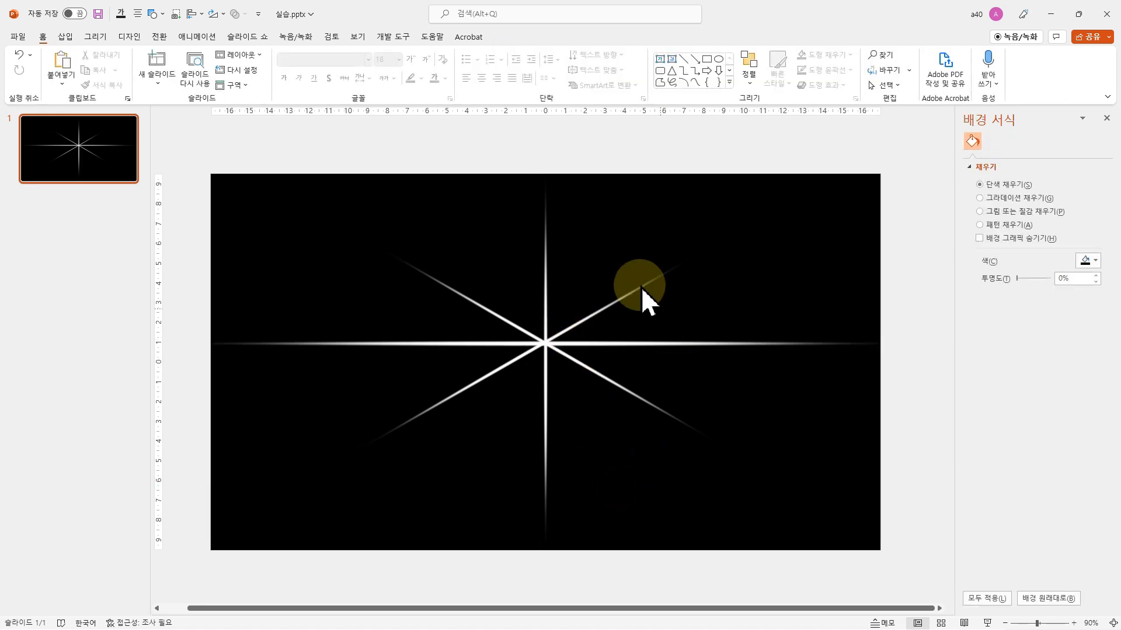
Step: Apply the fourth picture-transparency preset to both diagonal streaks to make them fainter
click(598, 311)
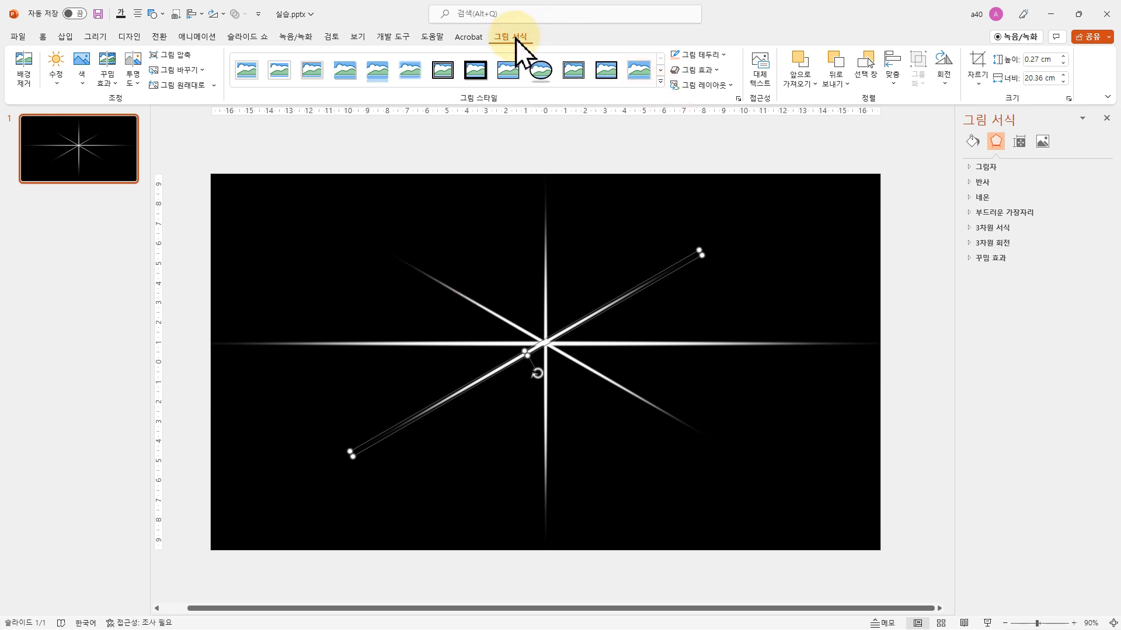
click(134, 88)
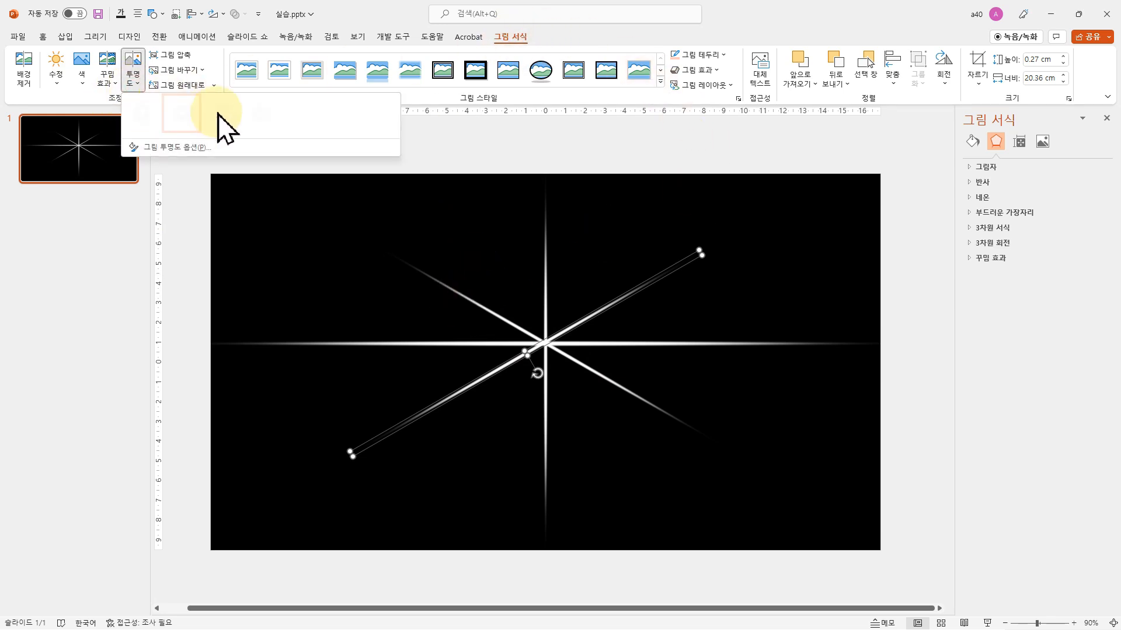
click(254, 118)
click(516, 323)
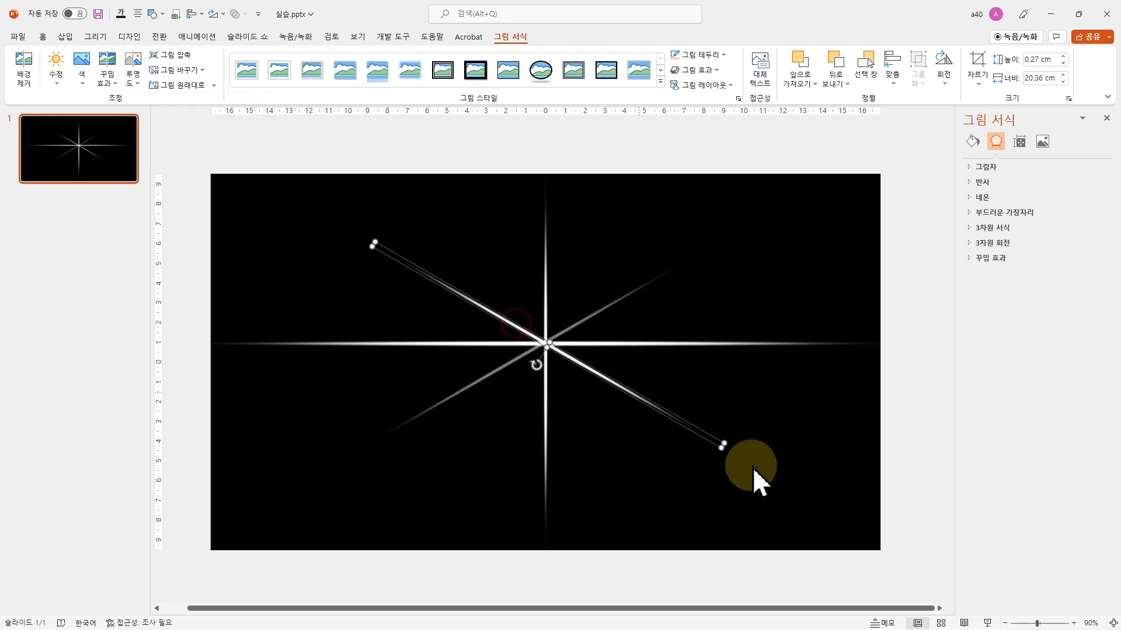
click(135, 86)
click(261, 127)
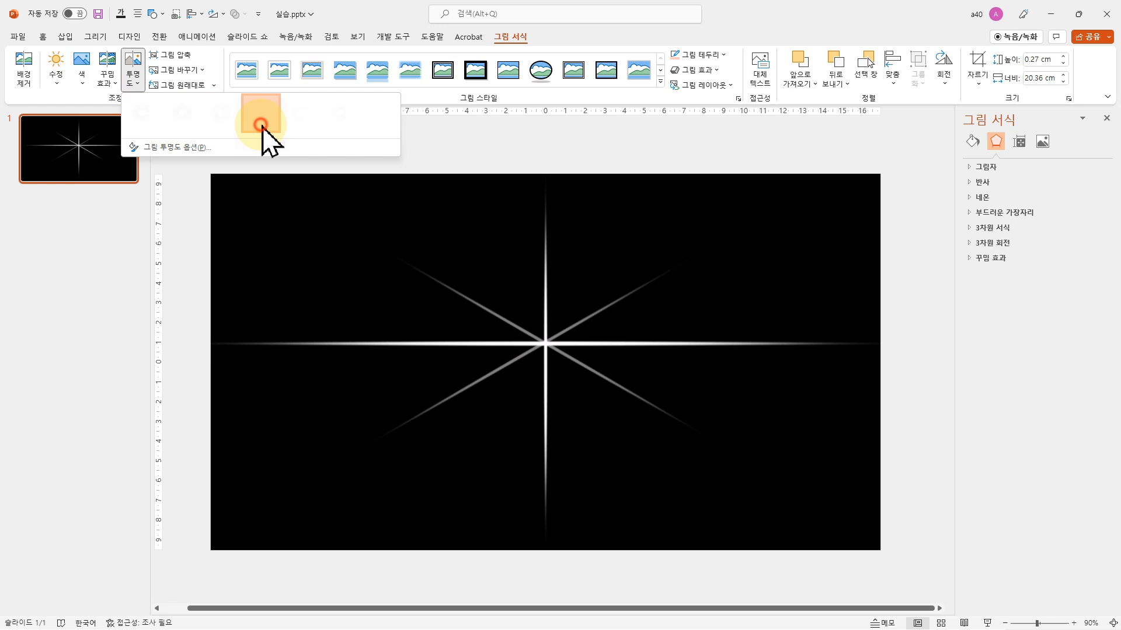
Step: Rotate the diagonal streak running from upper left to lower right to a steeper angle of about 45 degrees
drag(536, 366, 530, 363)
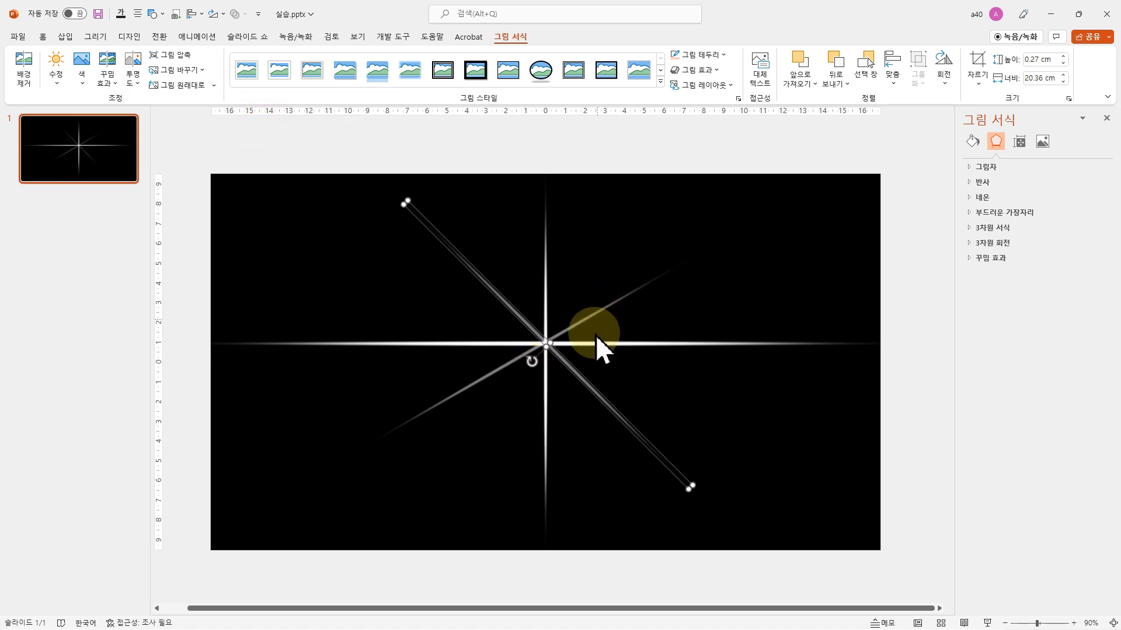
click(761, 435)
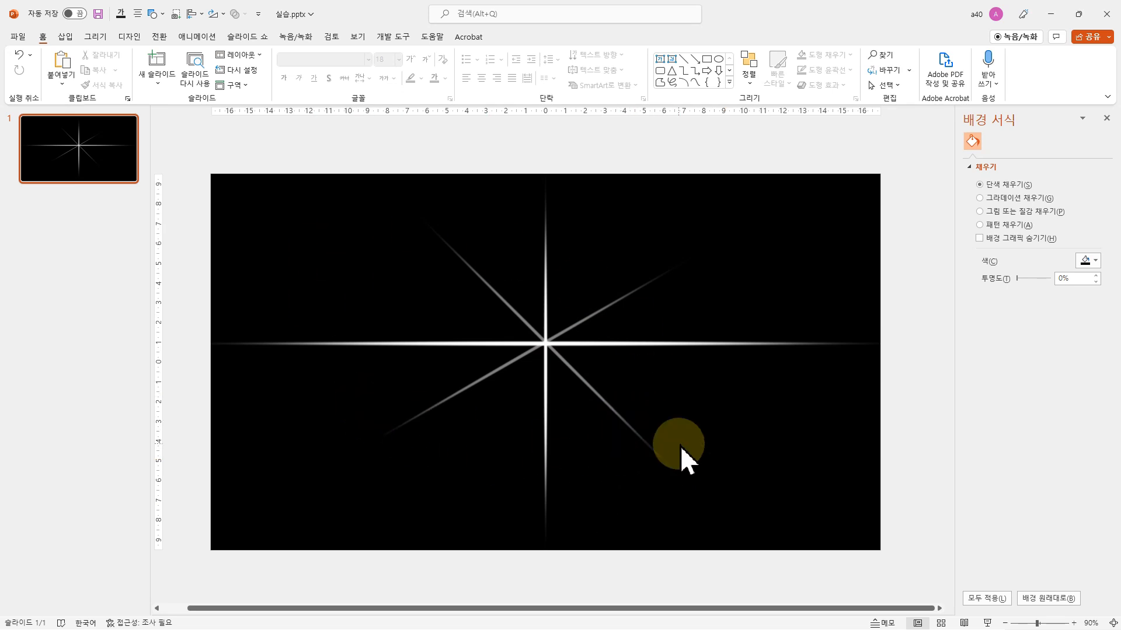
Step: Apply the 나누기 (Split) entrance animation to all four light streaks and show the list of the slide's animations
key(alt+a)
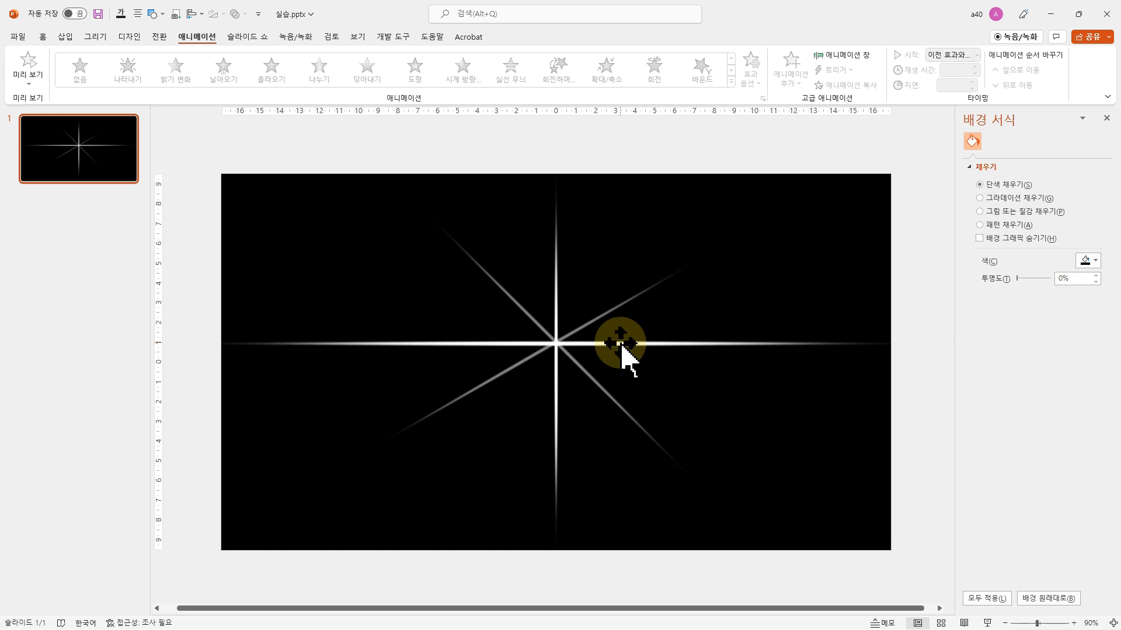
click(624, 344)
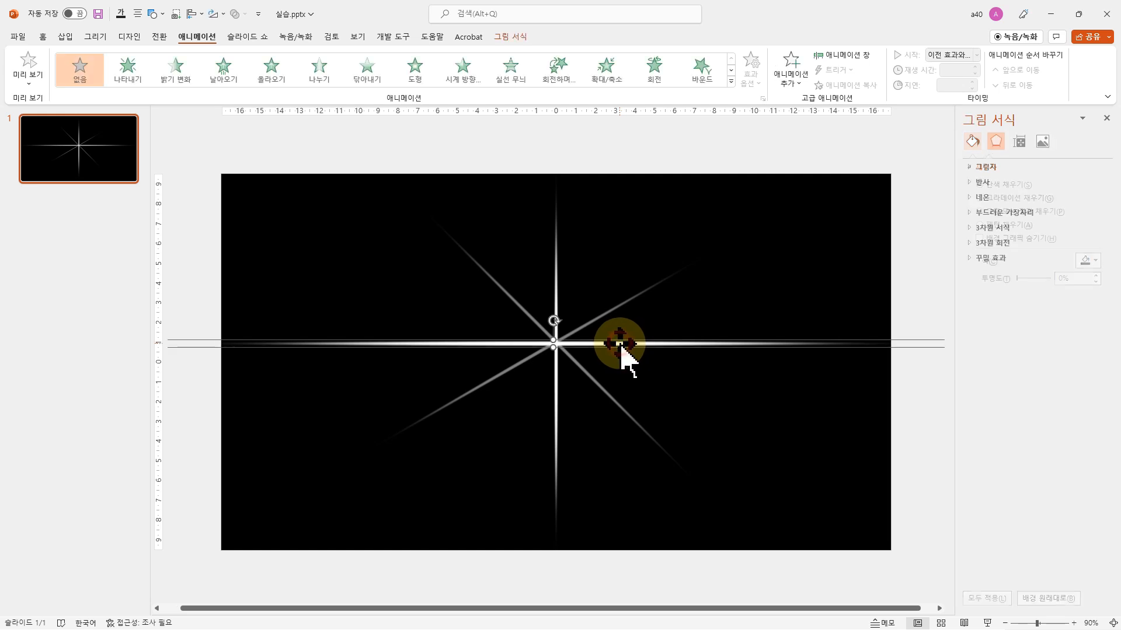
shift+click(558, 279)
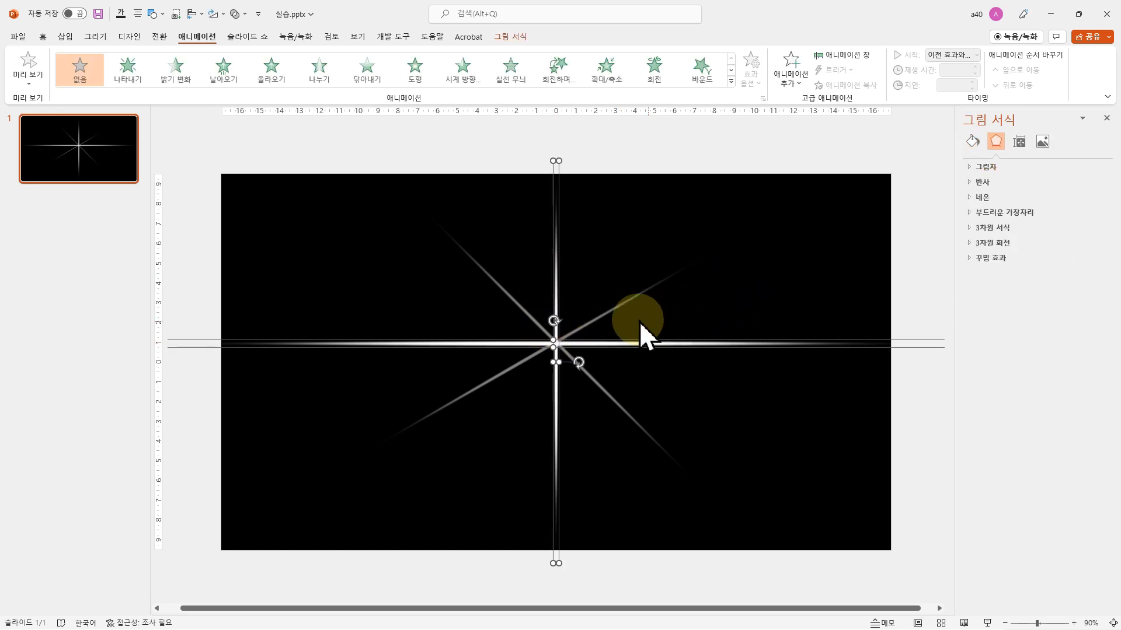
shift+click(612, 309)
shift+click(500, 288)
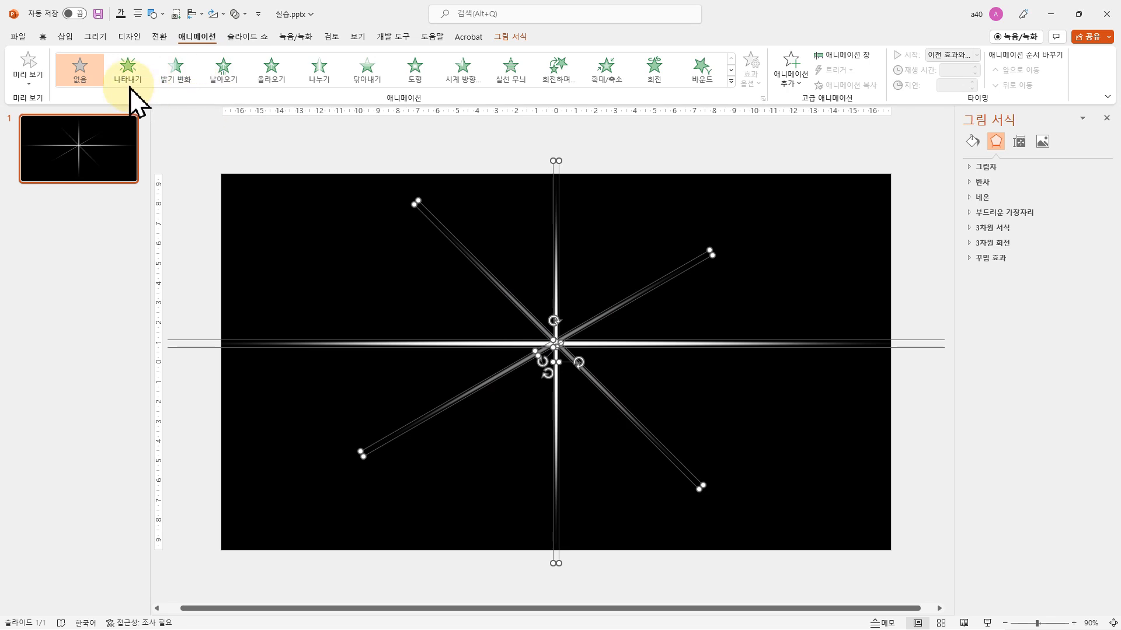
click(310, 68)
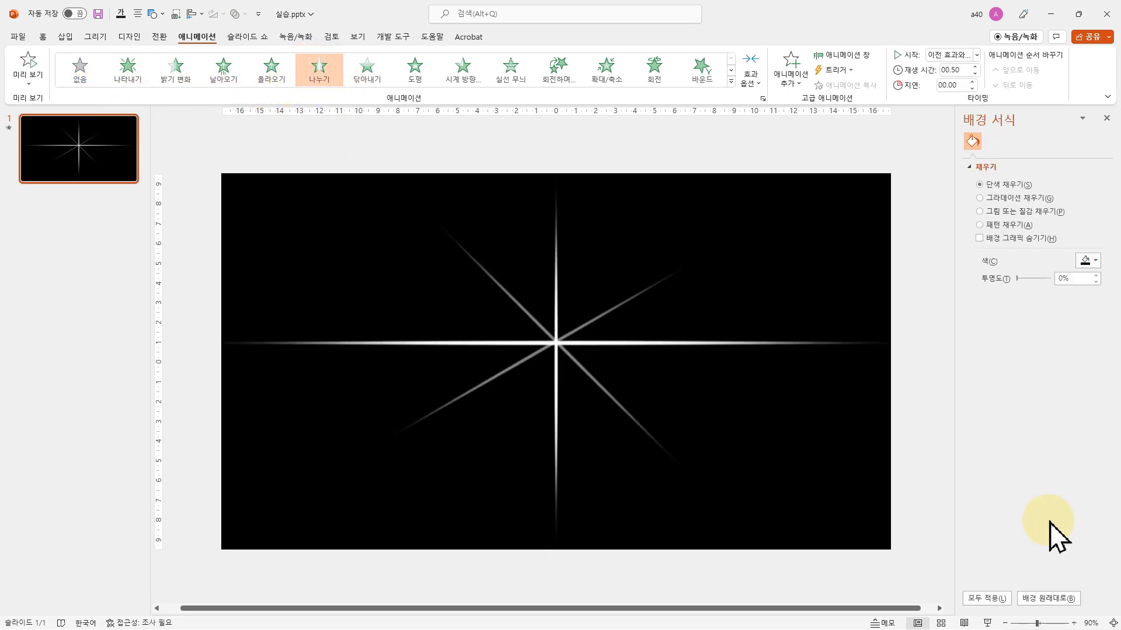
click(855, 55)
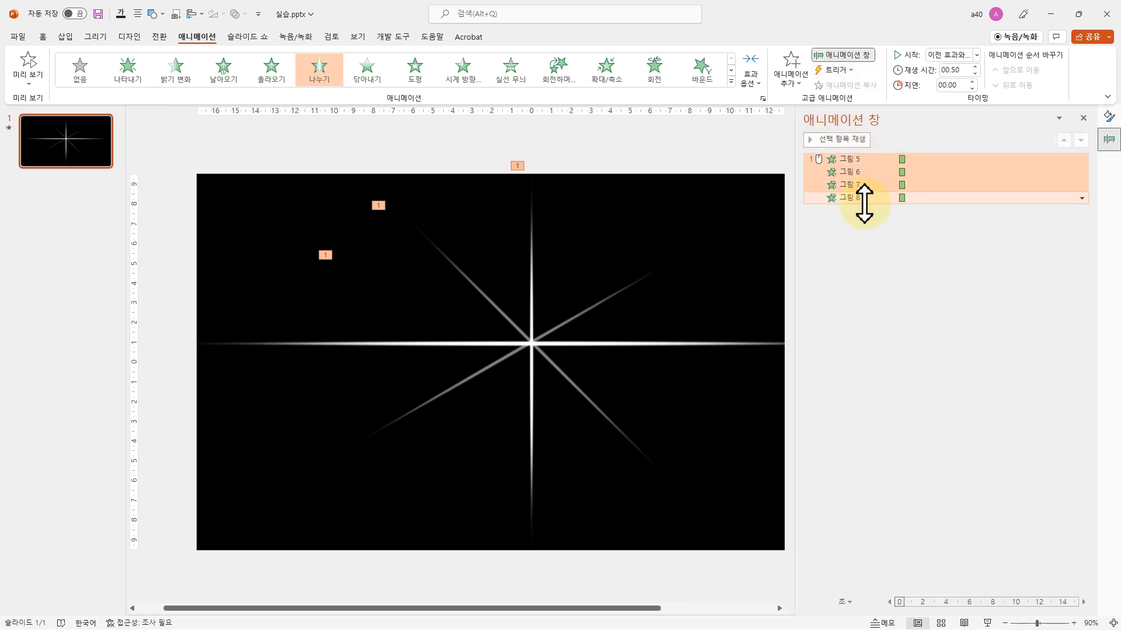
Step: Set the horizontal streak's Split direction to 세로 바깥쪽으로 (Vertical Out)
click(630, 346)
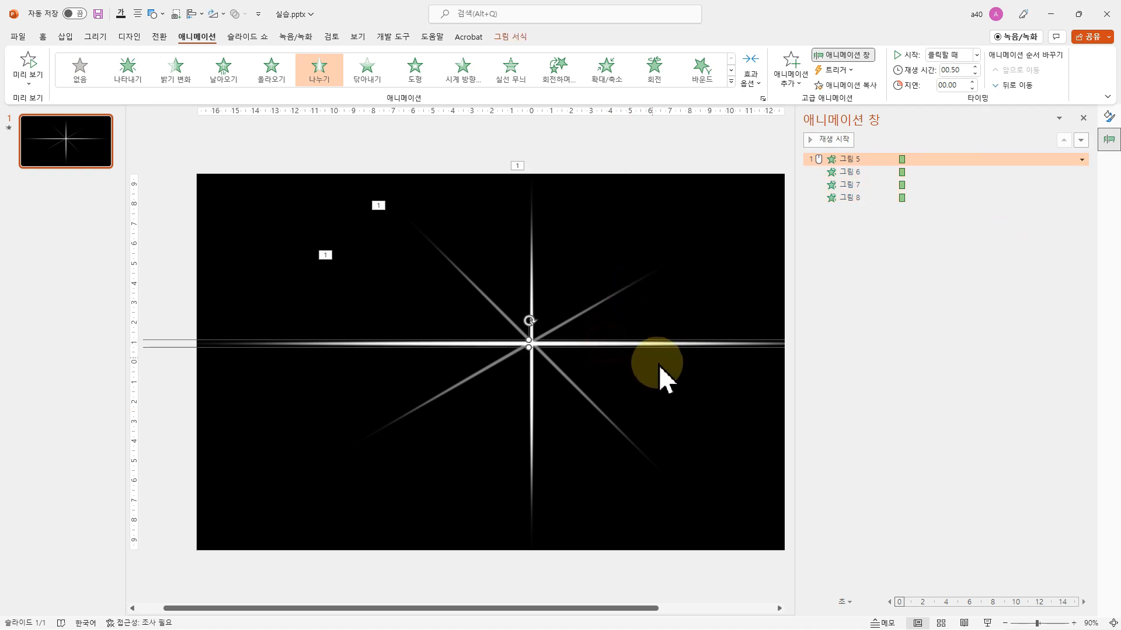
click(749, 85)
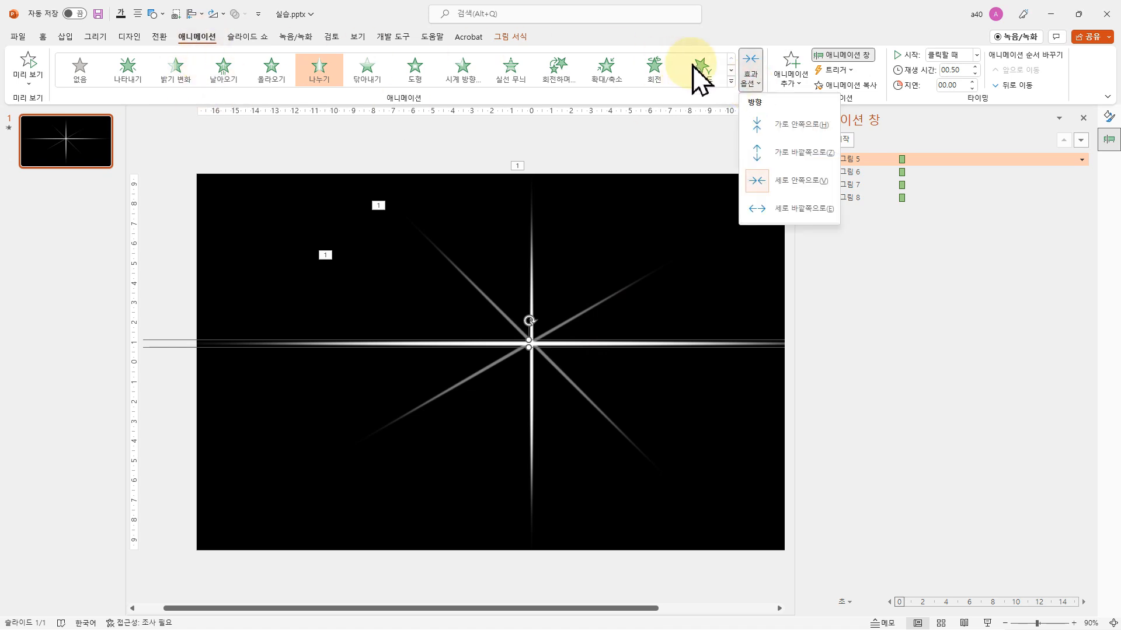
click(780, 209)
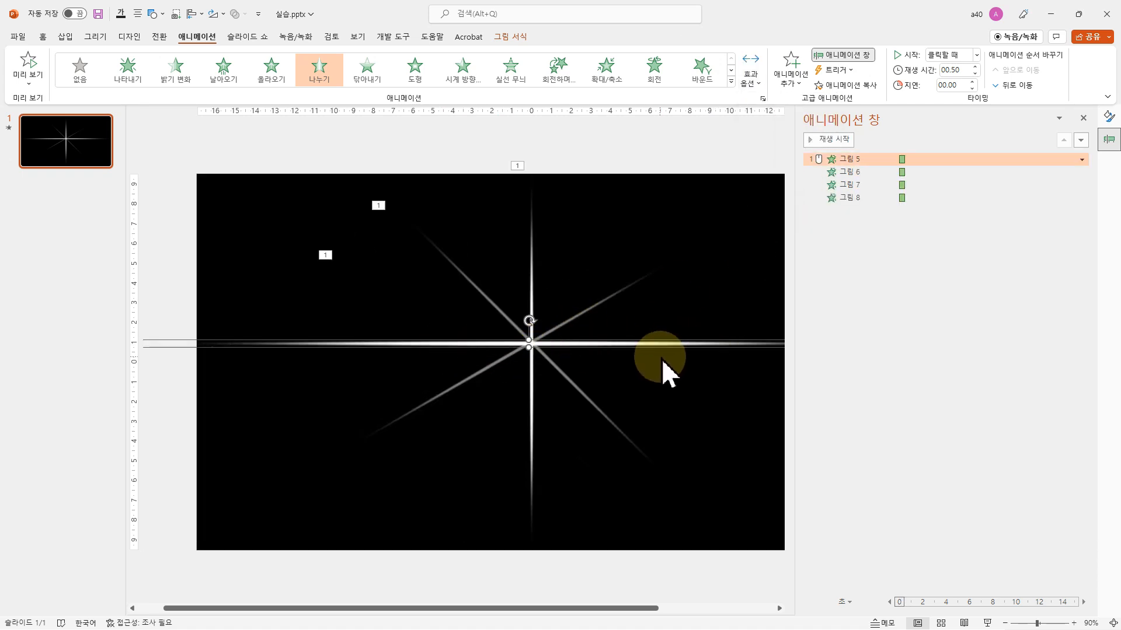
Step: Set the Split direction of the vertical streak and both diagonal streaks to 가로 바깥쪽으로 (Horizontal Out)
click(595, 316)
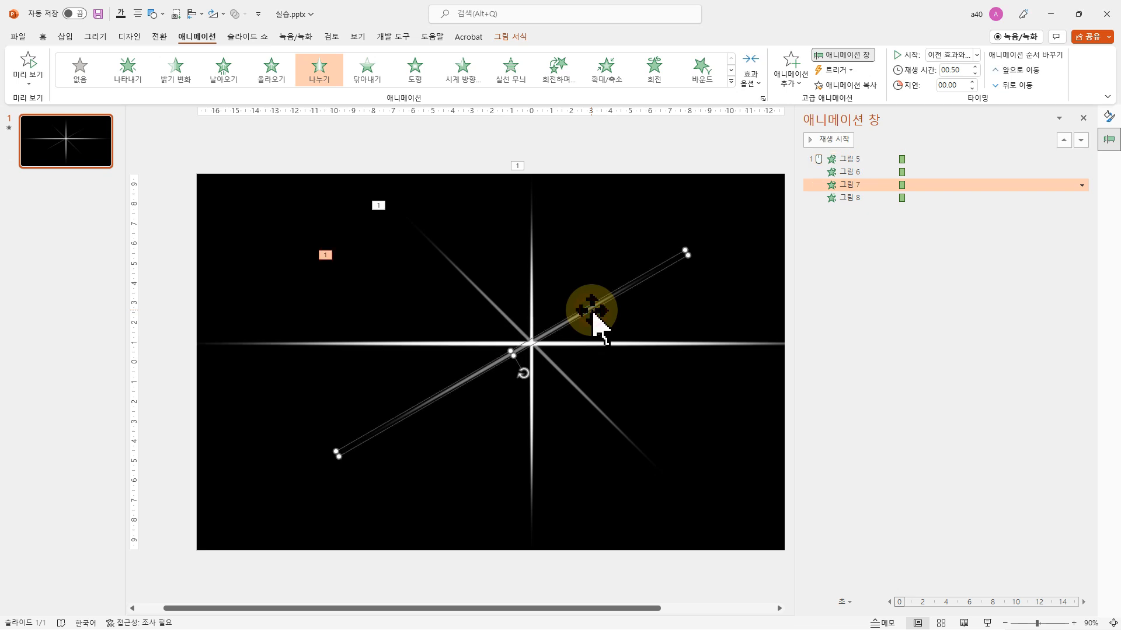
shift+click(533, 301)
shift+click(485, 296)
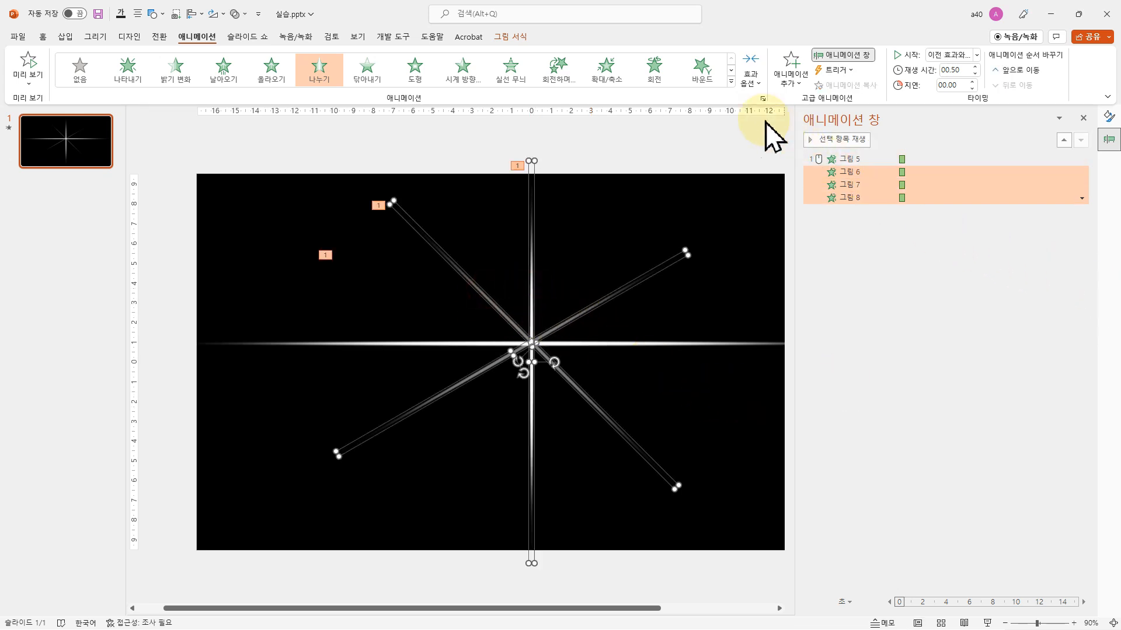
click(752, 82)
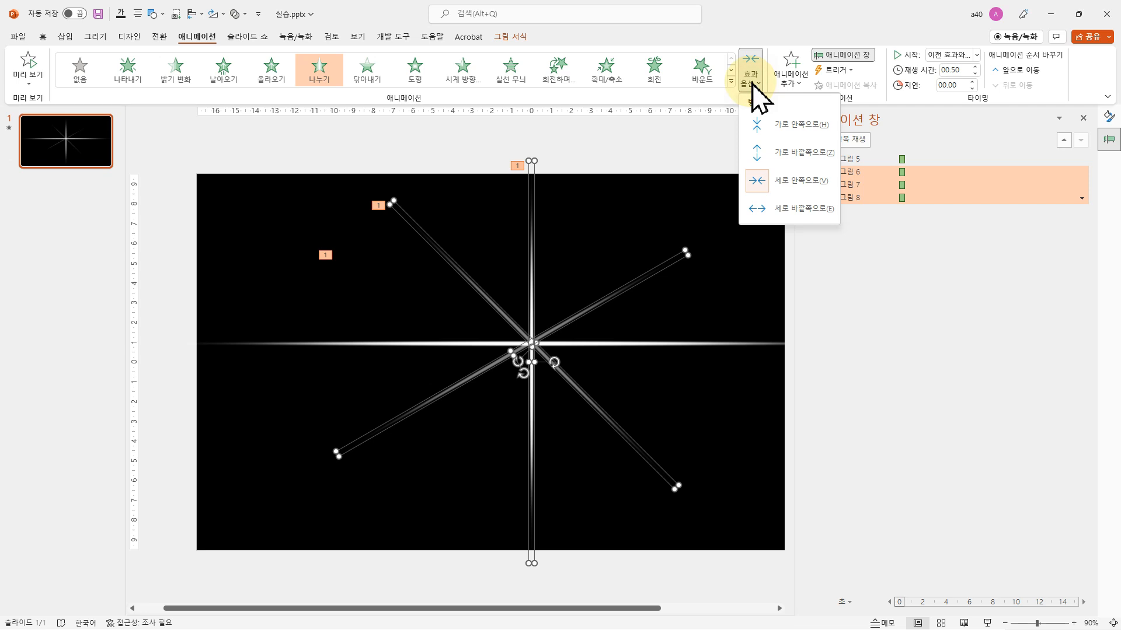
click(786, 153)
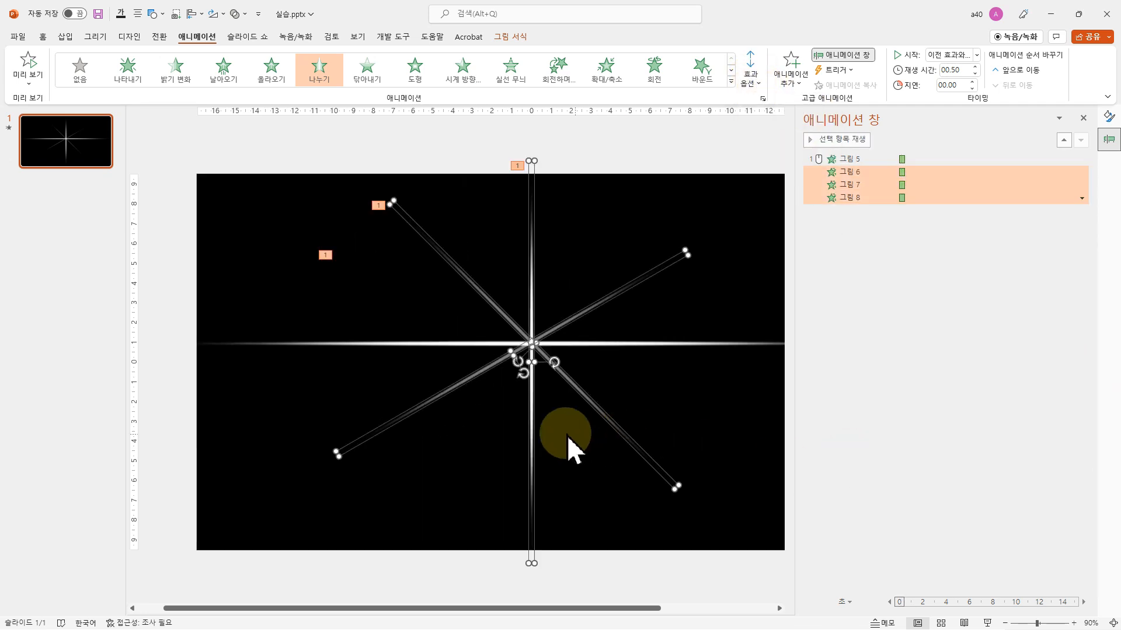
click(939, 391)
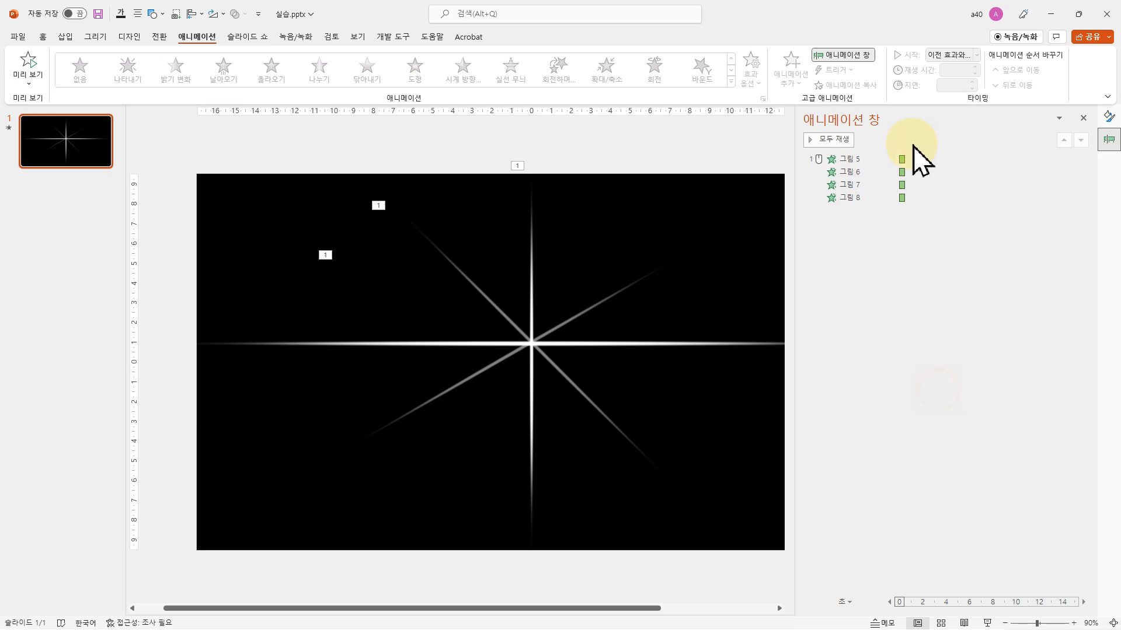
Step: Set all four streak animations to start 이전 효과와 함께 (With Previous)
click(861, 159)
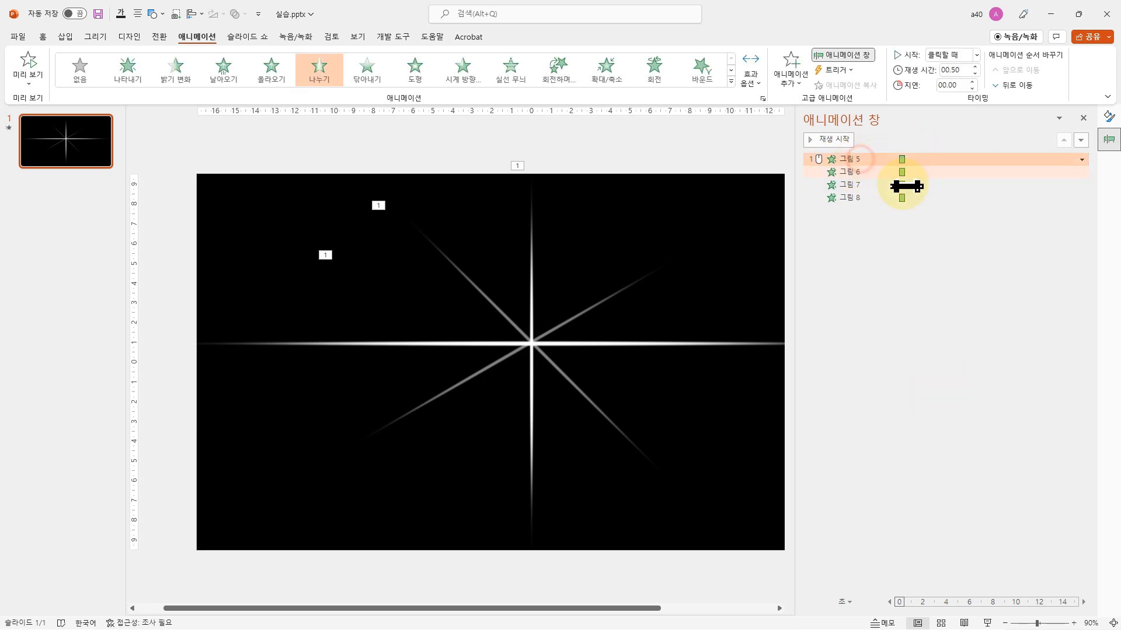
shift+click(854, 198)
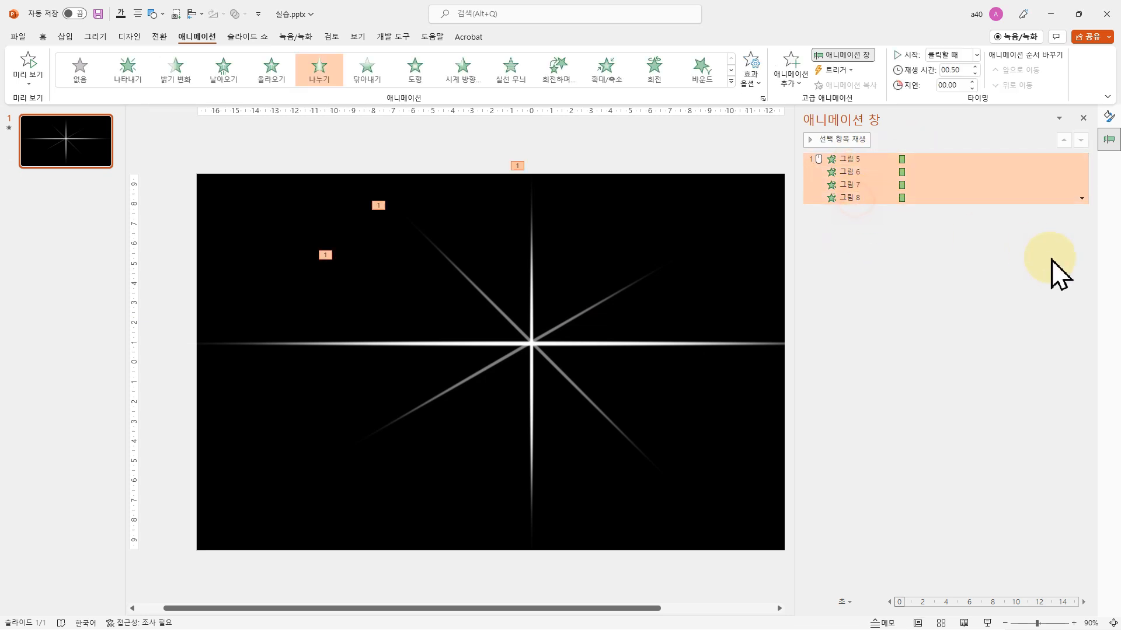
click(979, 55)
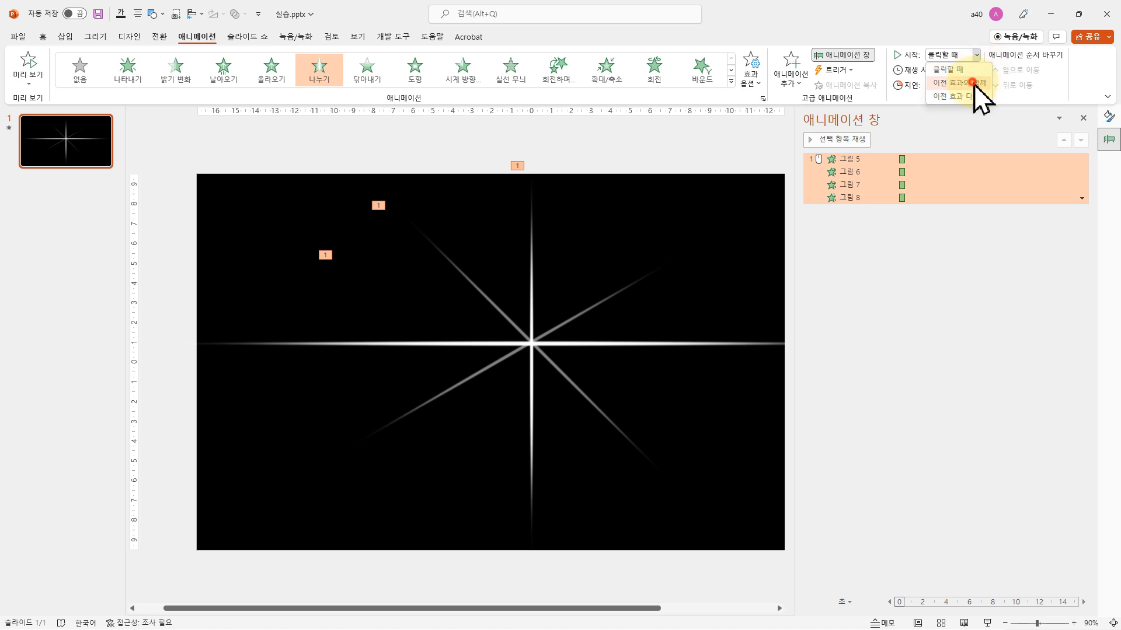
click(972, 82)
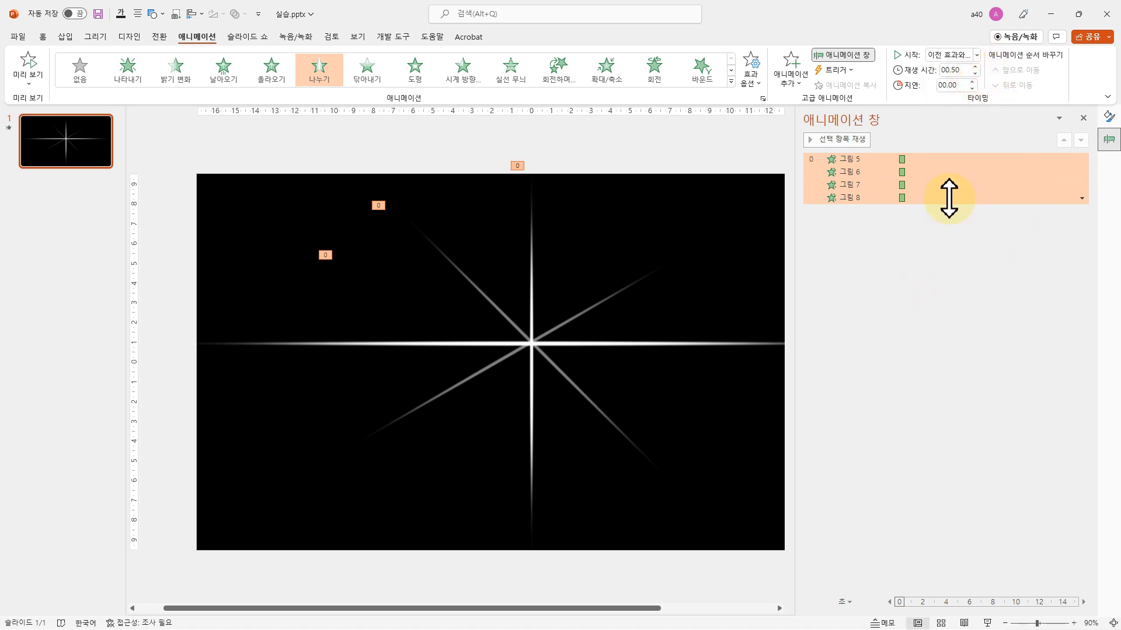
Step: Set all four Split animations to repeat 슬라이드가 끝날 때까지 (Until End of Slide) and preview their playback
right_click(890, 174)
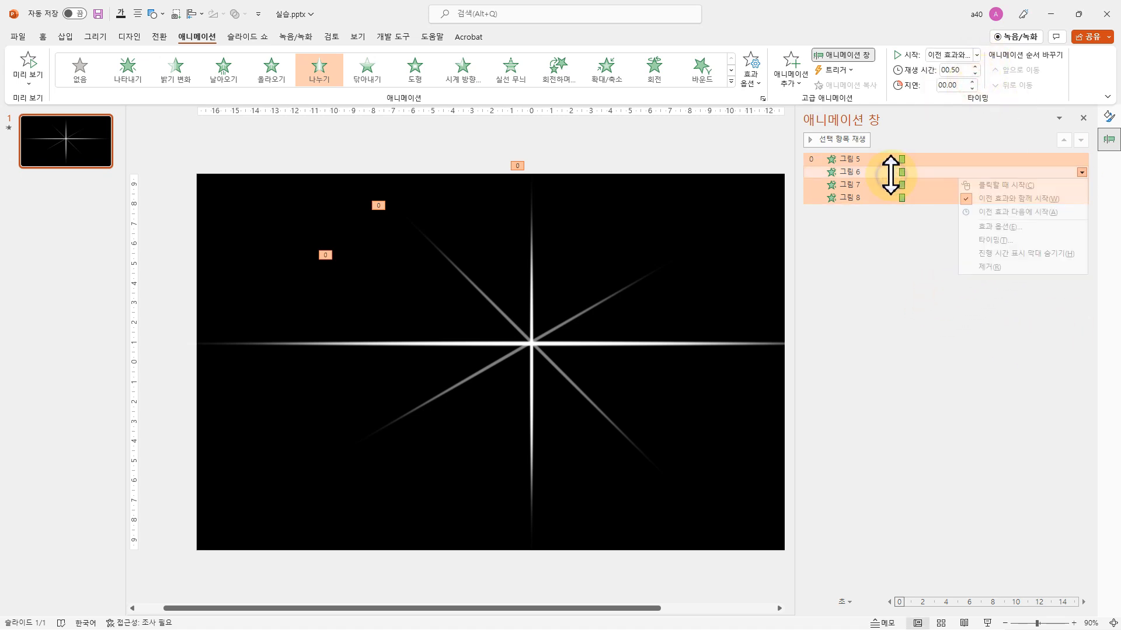
click(996, 239)
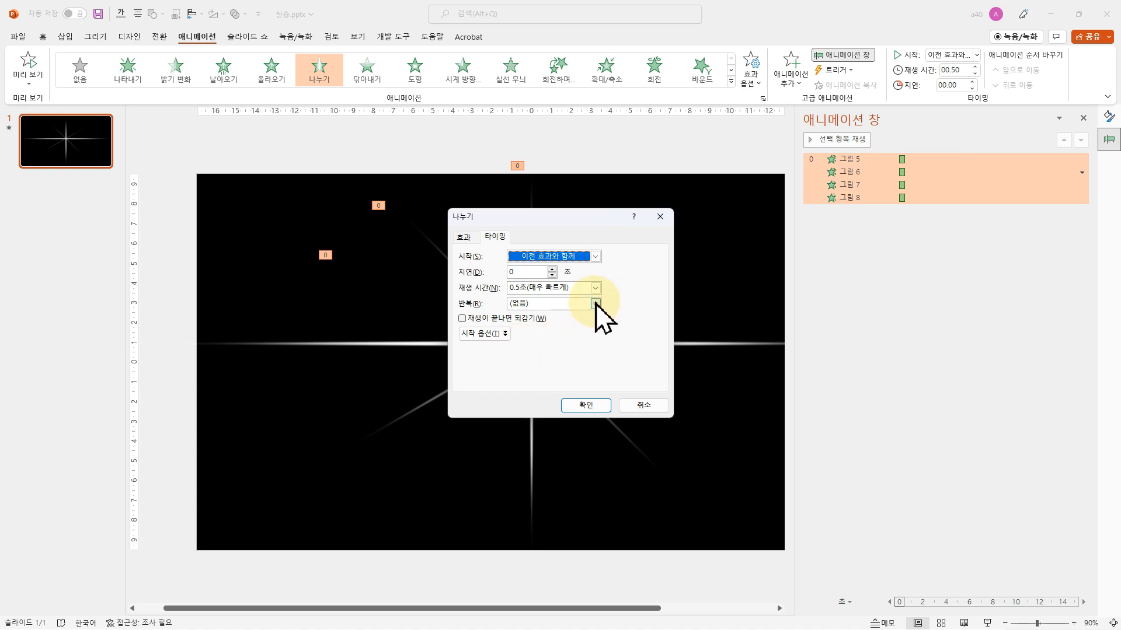
click(595, 304)
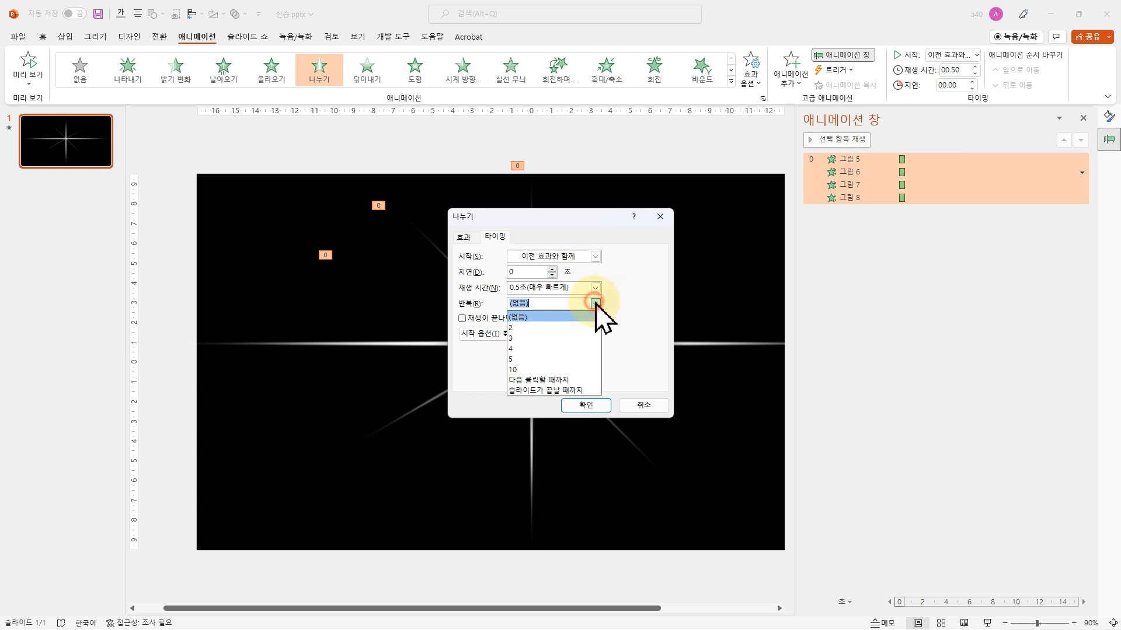
click(544, 394)
click(582, 407)
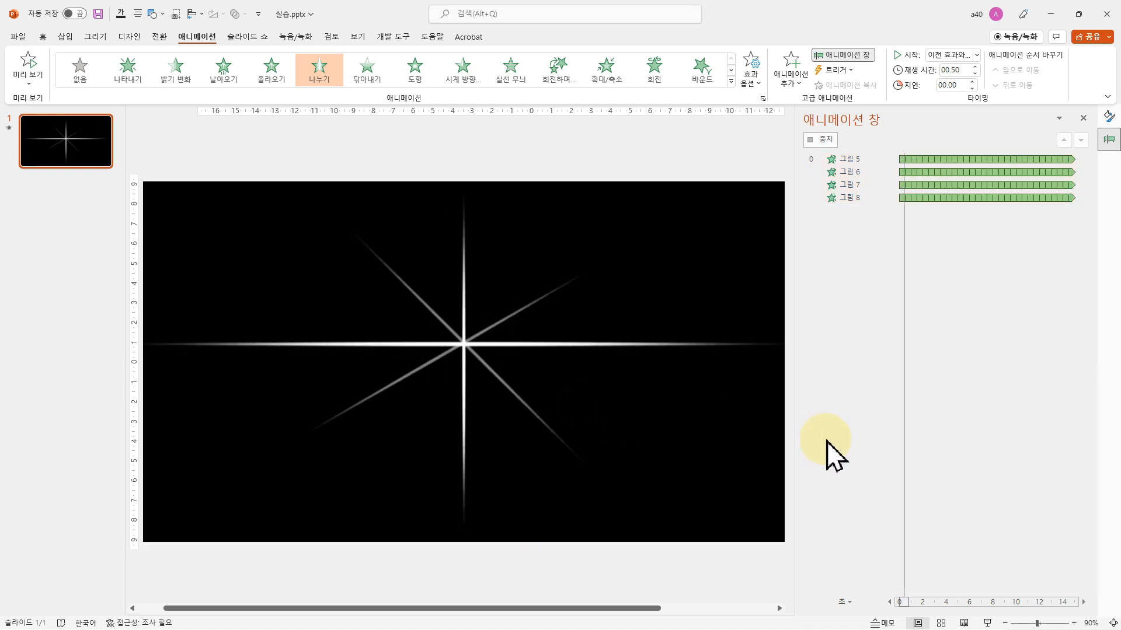
click(991, 437)
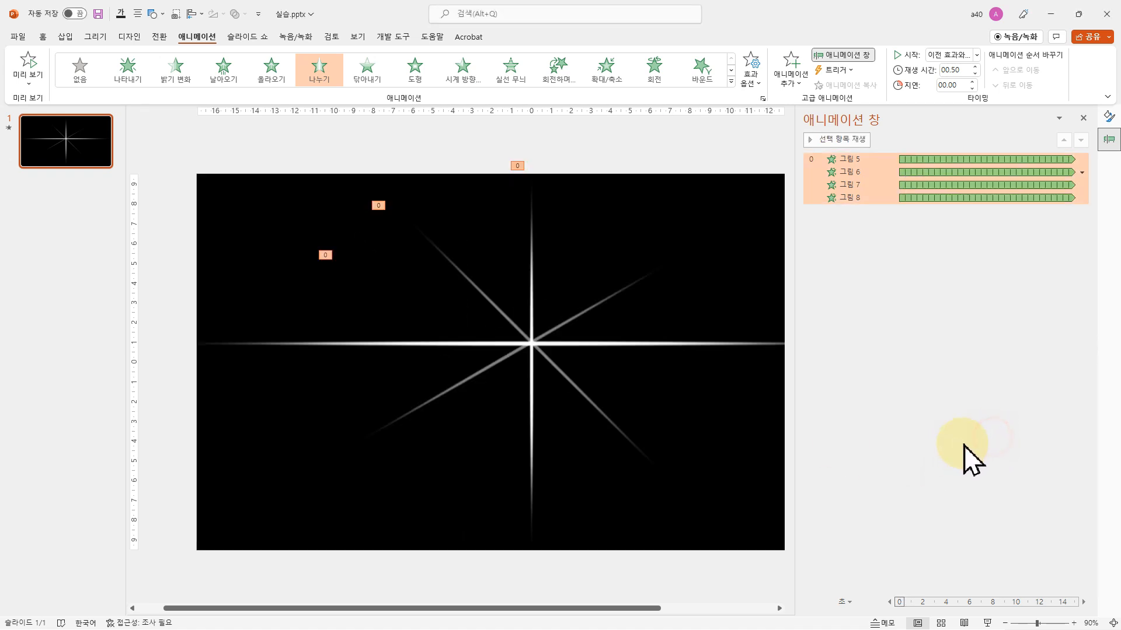
click(853, 142)
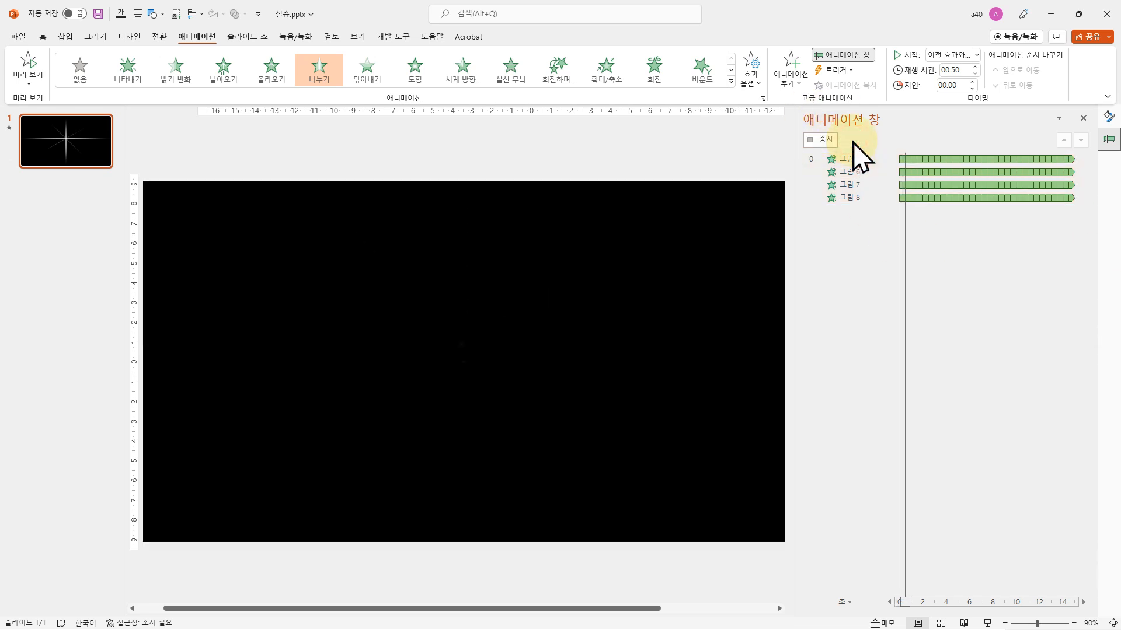
click(897, 418)
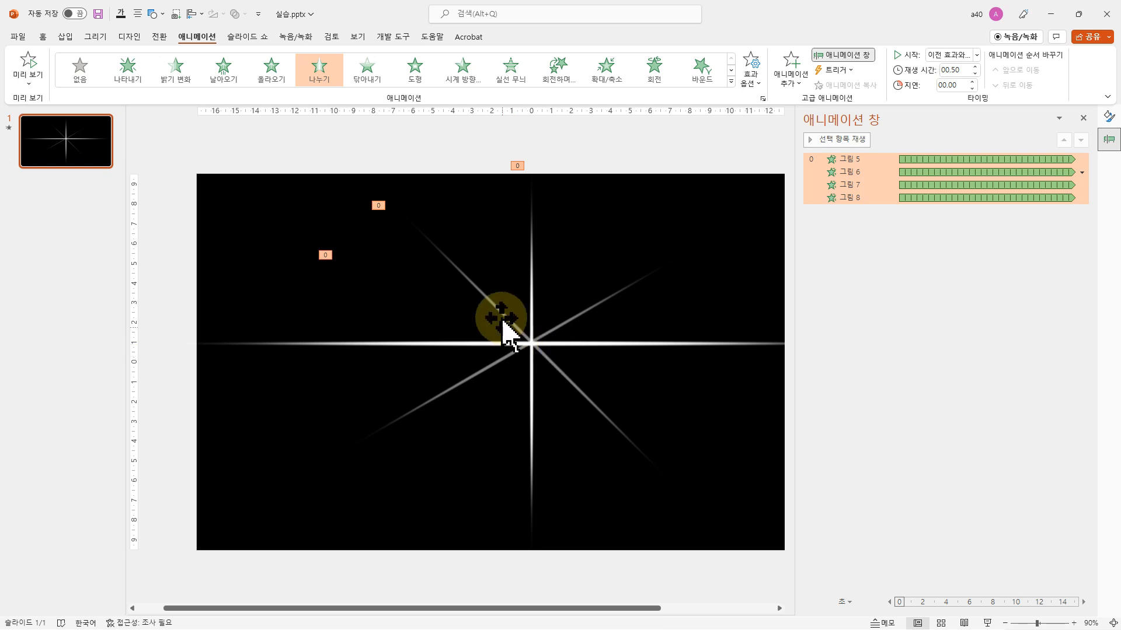
click(953, 344)
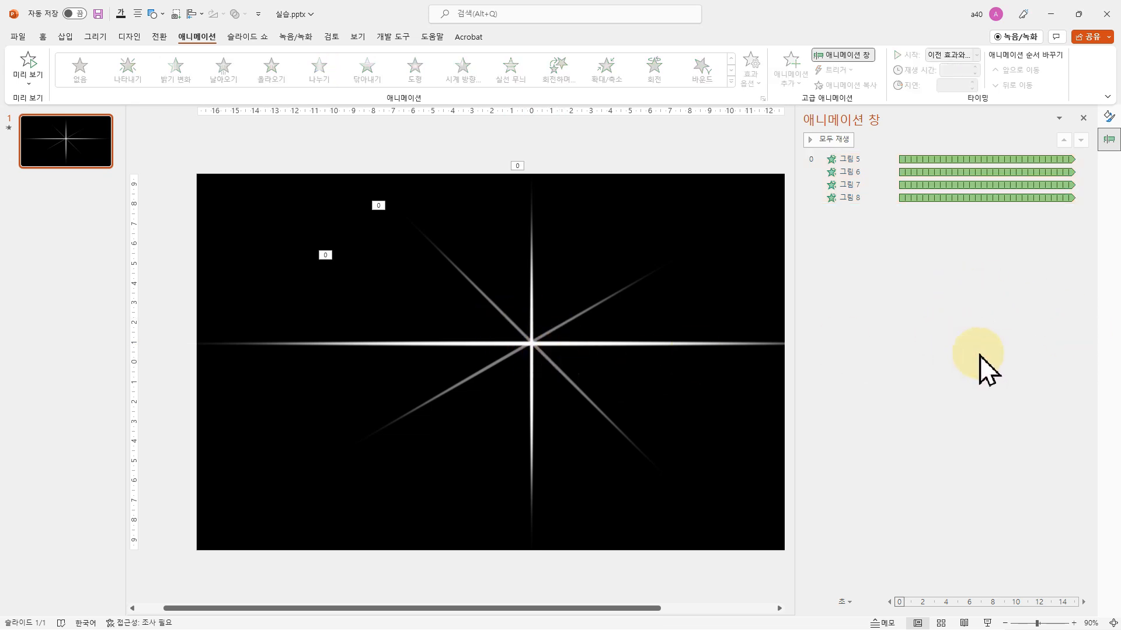
Step: Stagger the animation delays: 0.10 s for the vertical streak, 0.20 s for the rising diagonal and 0.30 s for the falling diagonal
click(861, 158)
drag(896, 168, 844, 158)
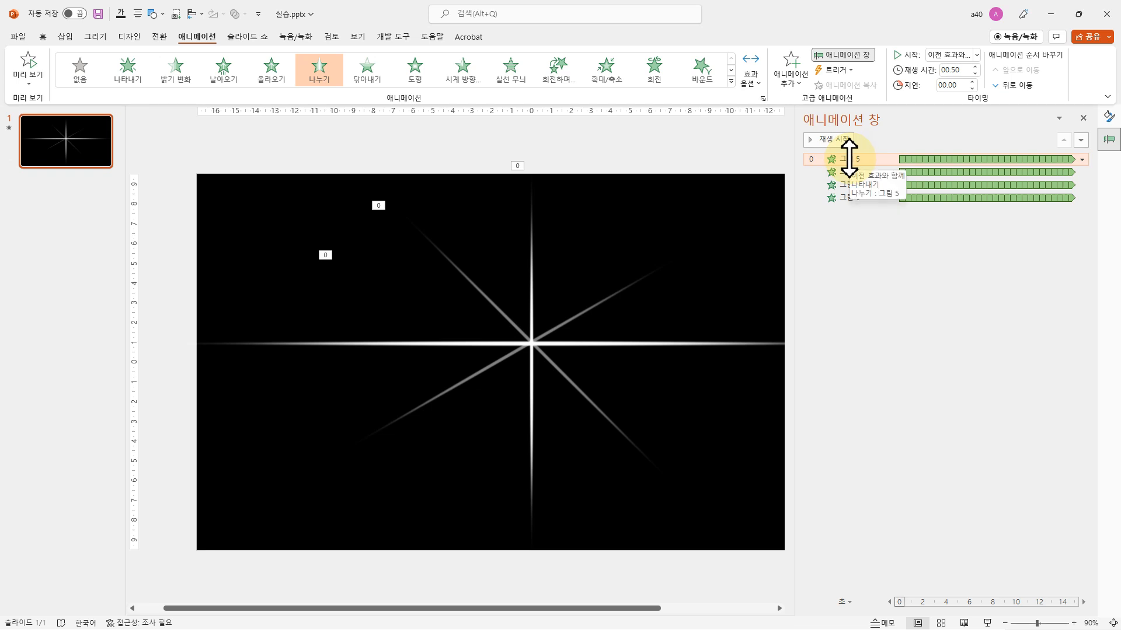
click(856, 171)
click(858, 184)
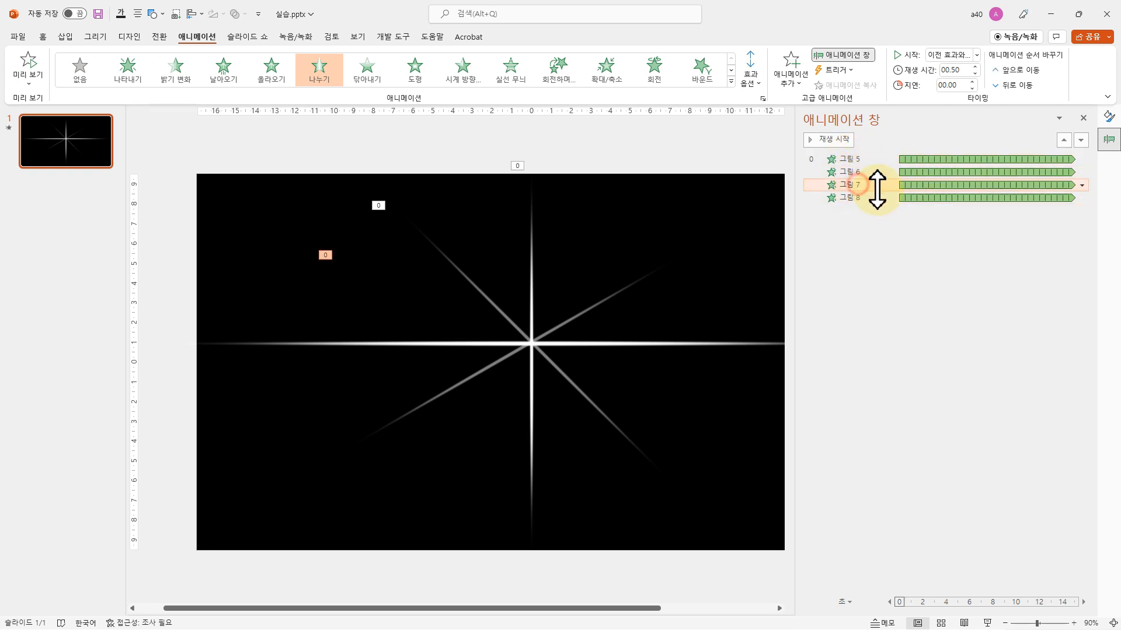
click(874, 197)
click(858, 171)
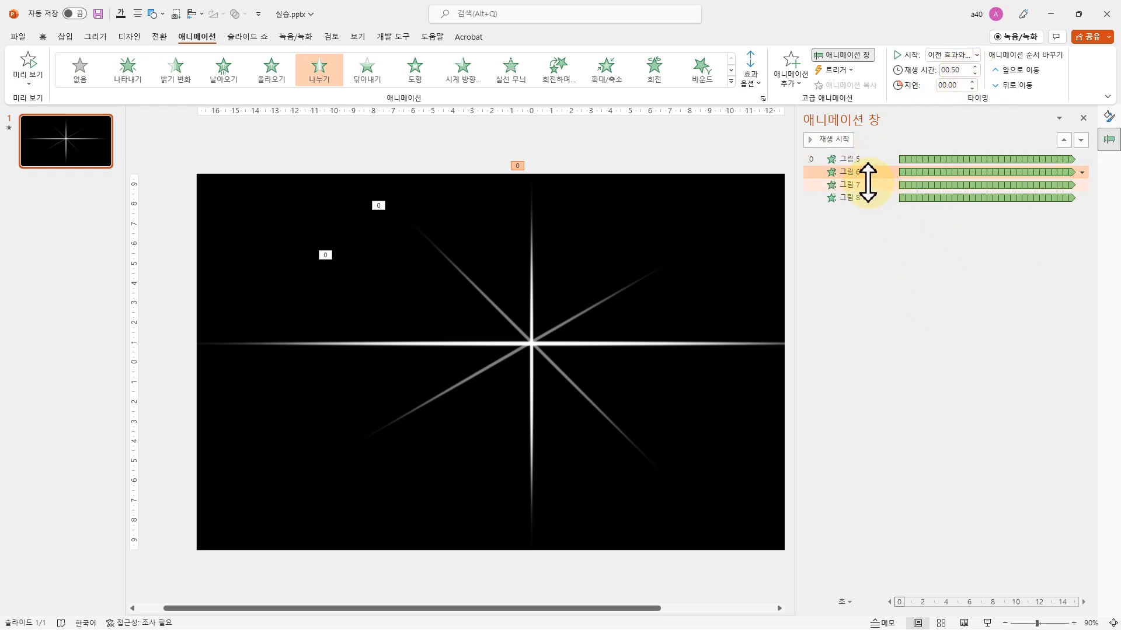
click(961, 85)
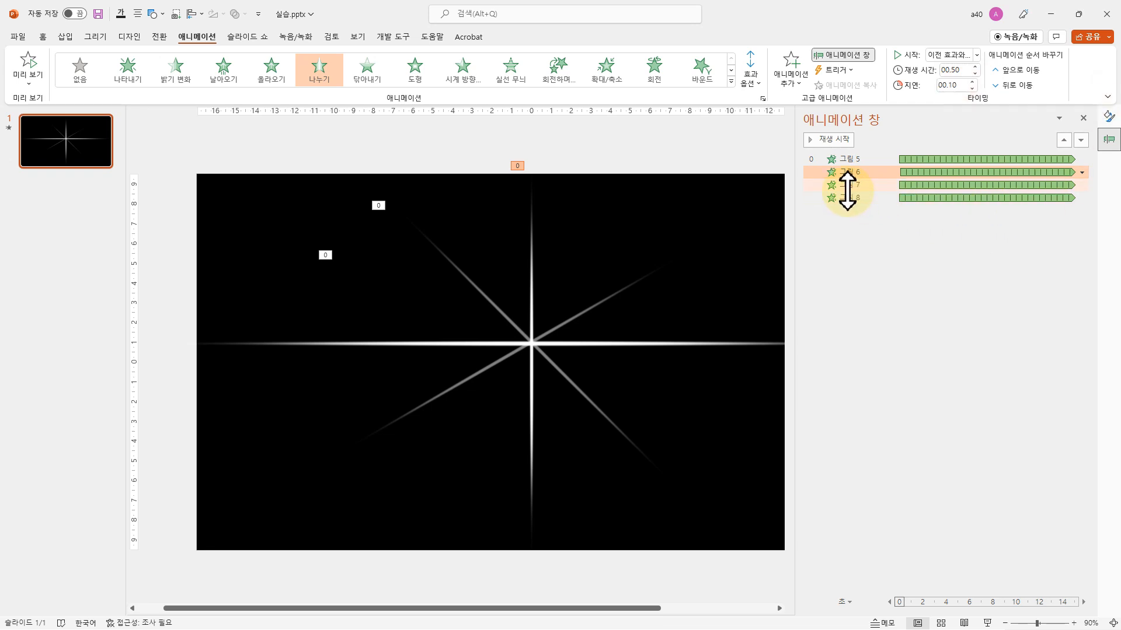
click(990, 186)
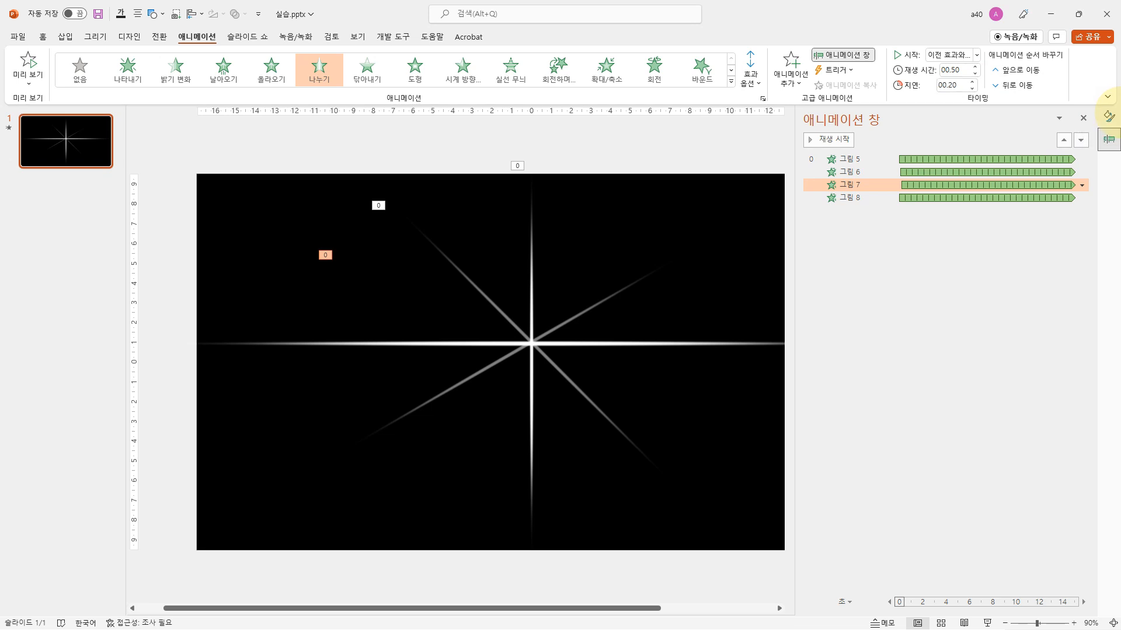
click(841, 198)
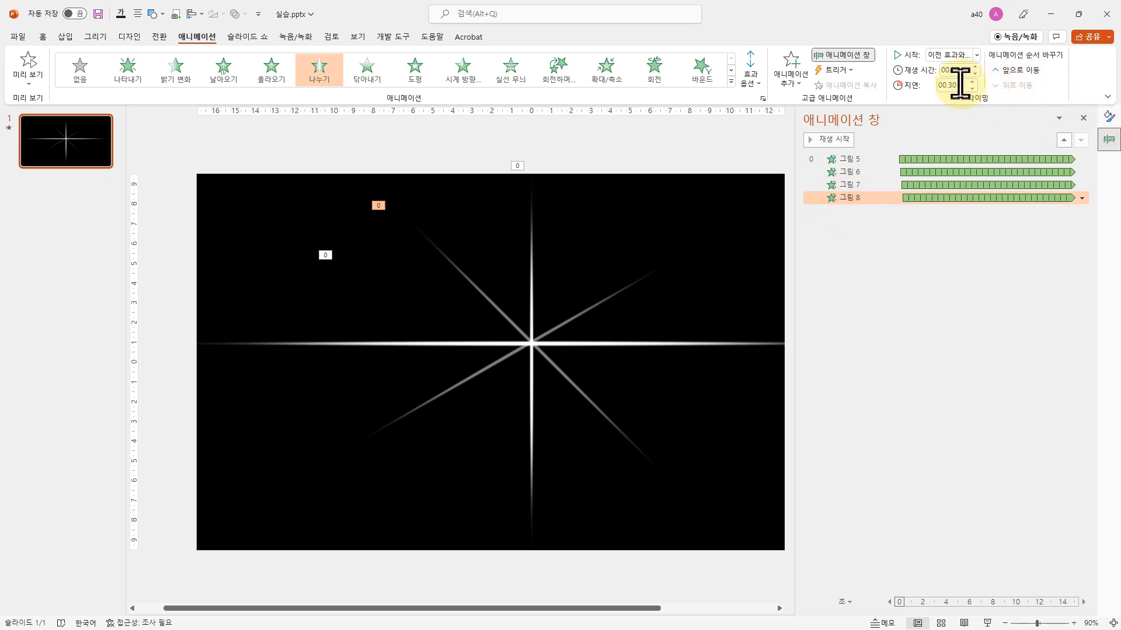
click(954, 317)
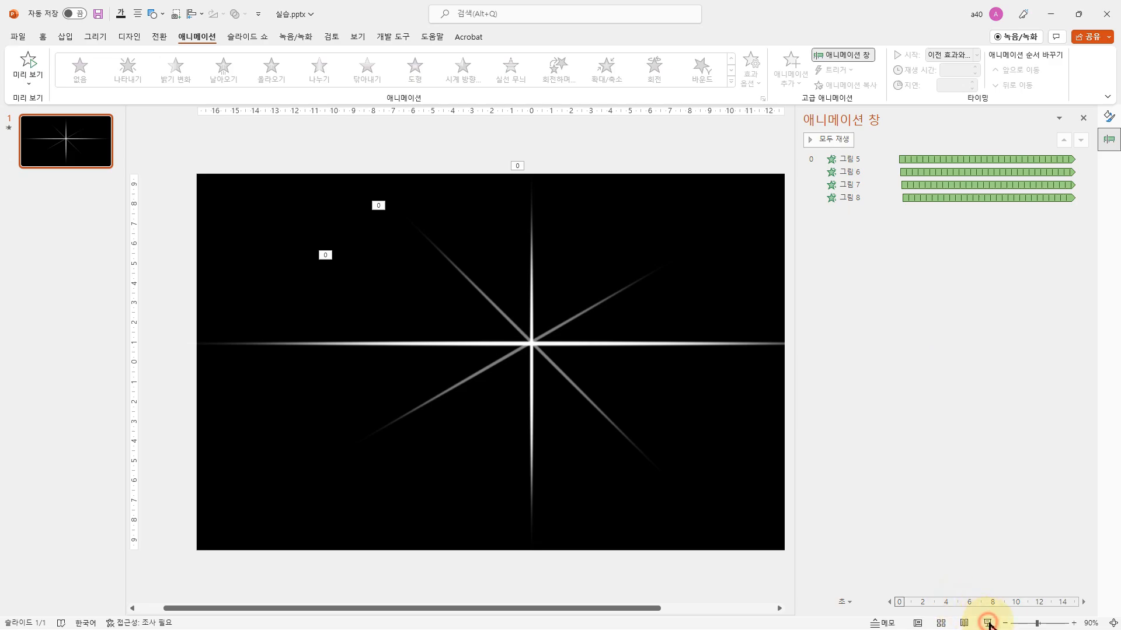
Step: Play the star flare slide as a slide show to check the staggered streak animations
click(987, 624)
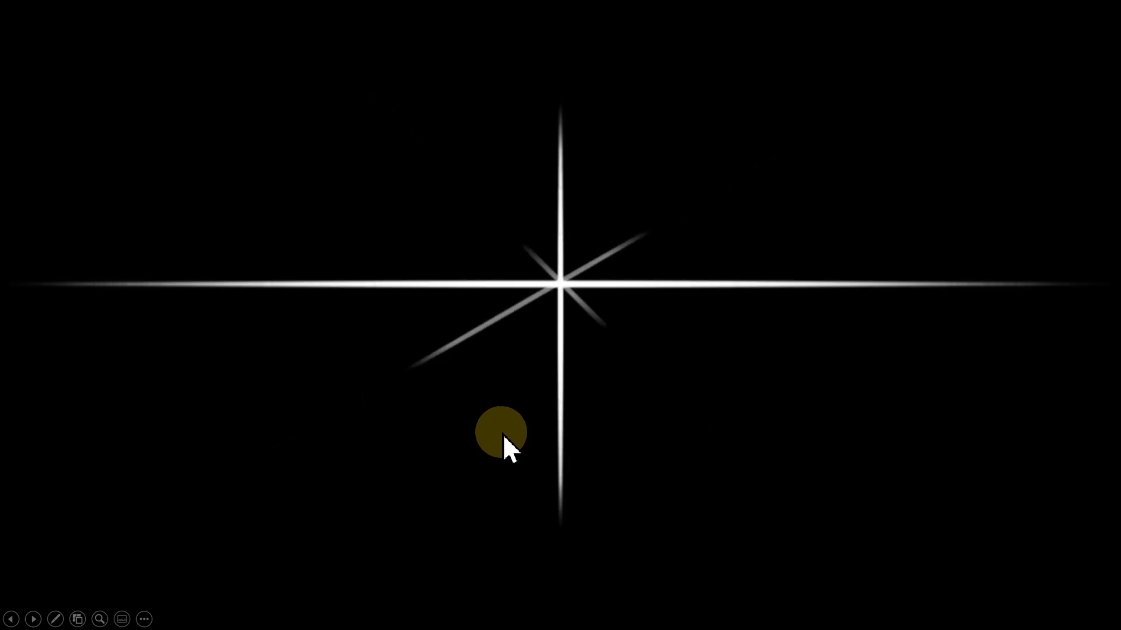
key(Escape)
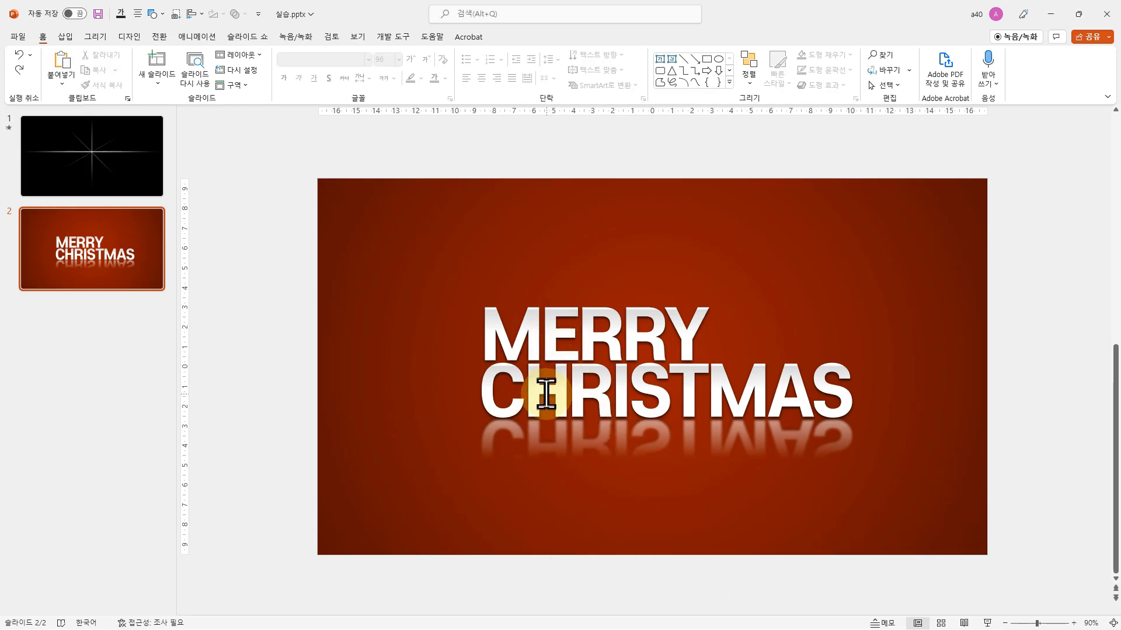
Step: Inspect the MERRY and CHRISTMAS text boxes and the red background rectangle on slide 2
click(545, 395)
shift+click(529, 327)
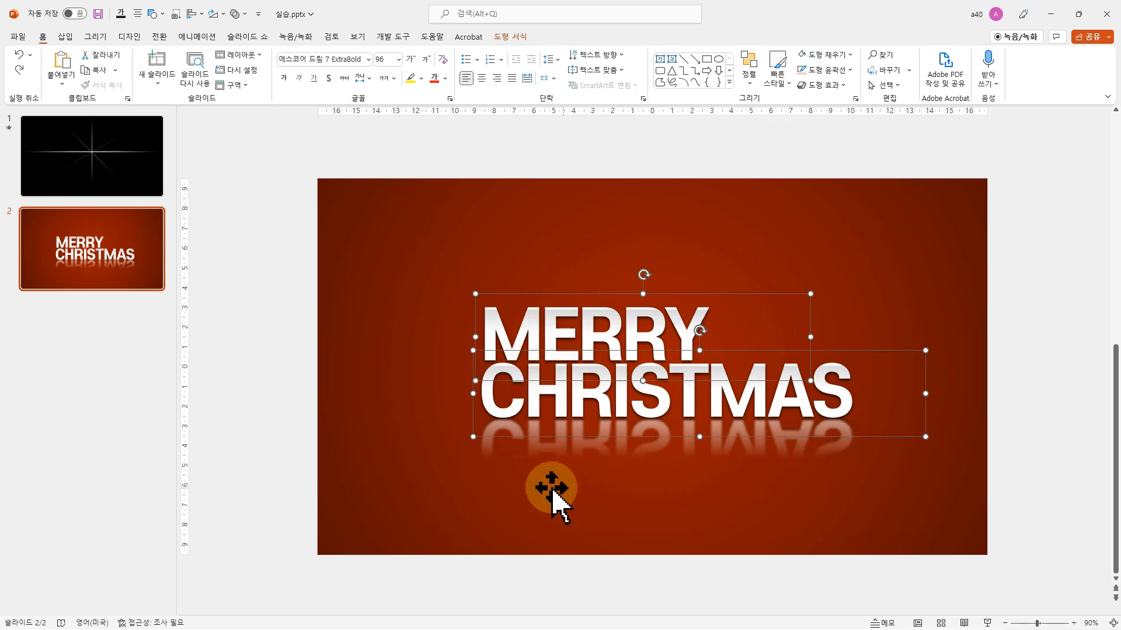
click(369, 347)
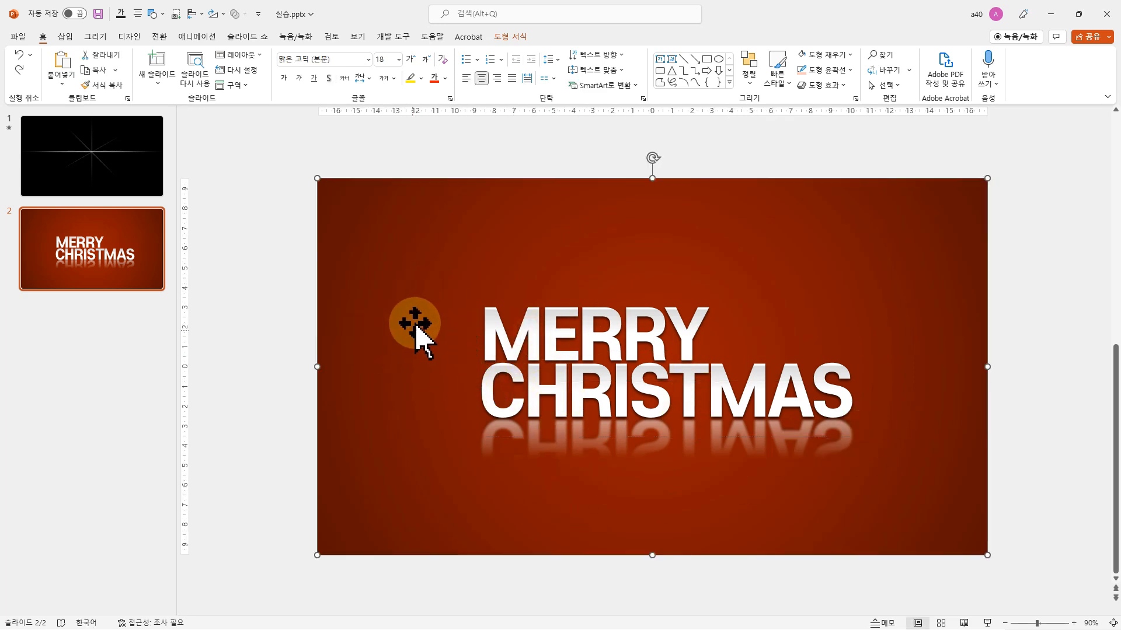
drag(402, 323, 449, 411)
key(ctrl+z)
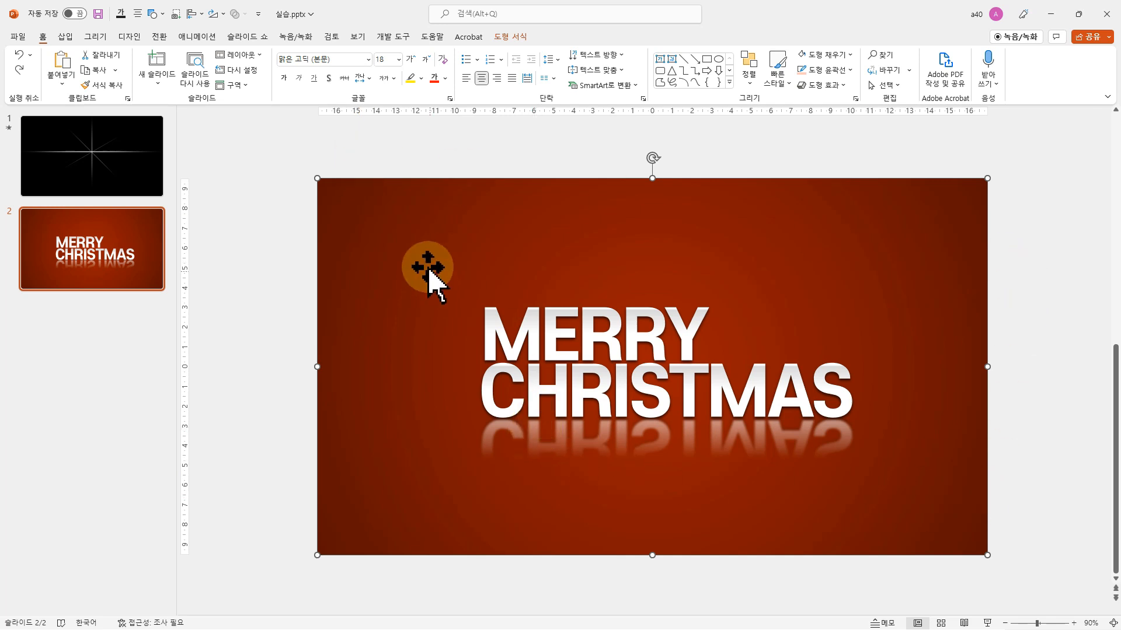
click(564, 330)
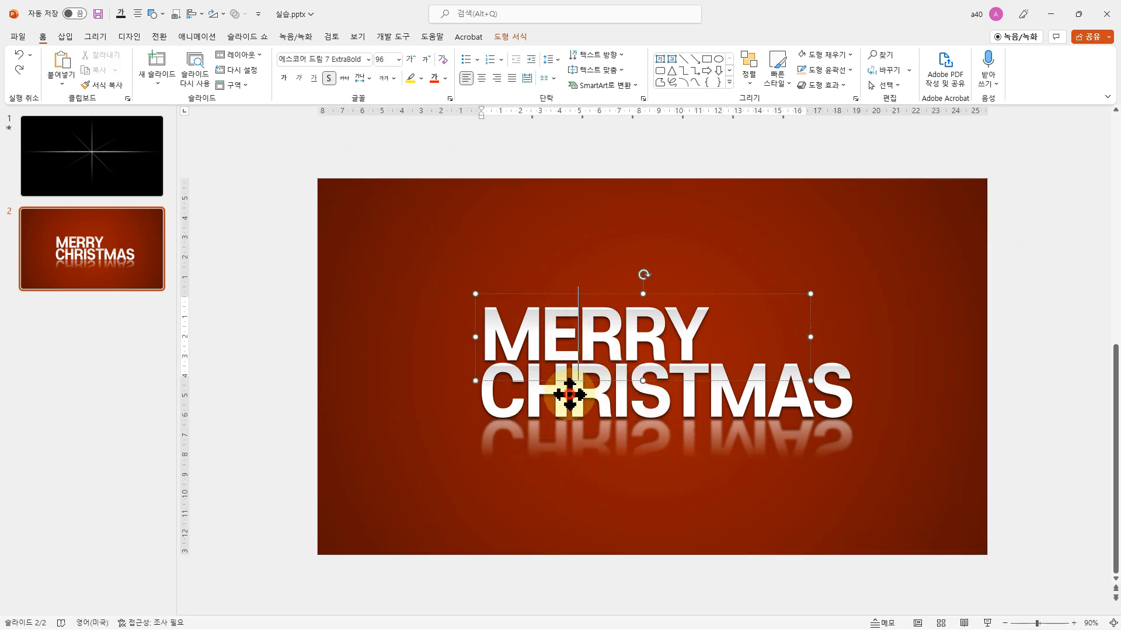
click(613, 455)
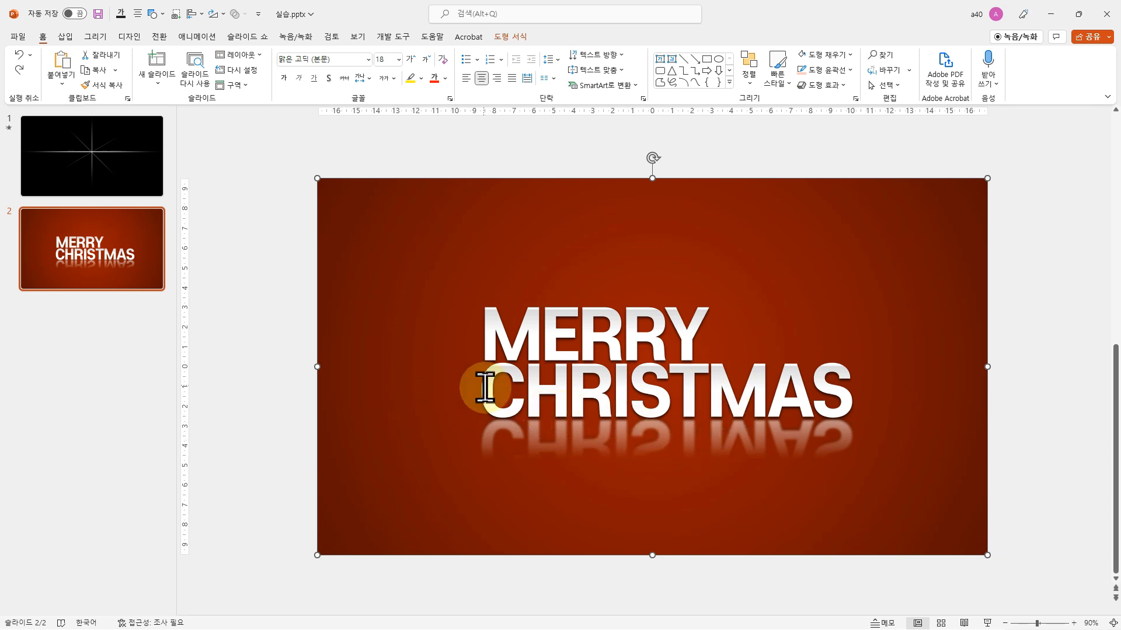
Step: Copy all four animated streaks from slide 1 and paste them onto slide 2
click(158, 172)
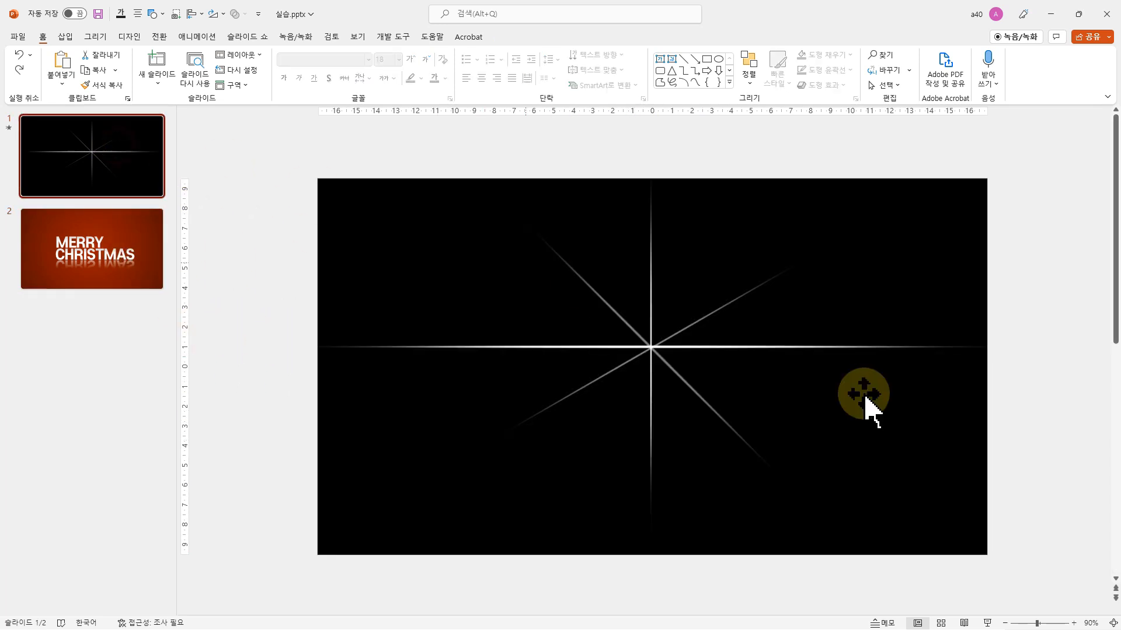
click(668, 322)
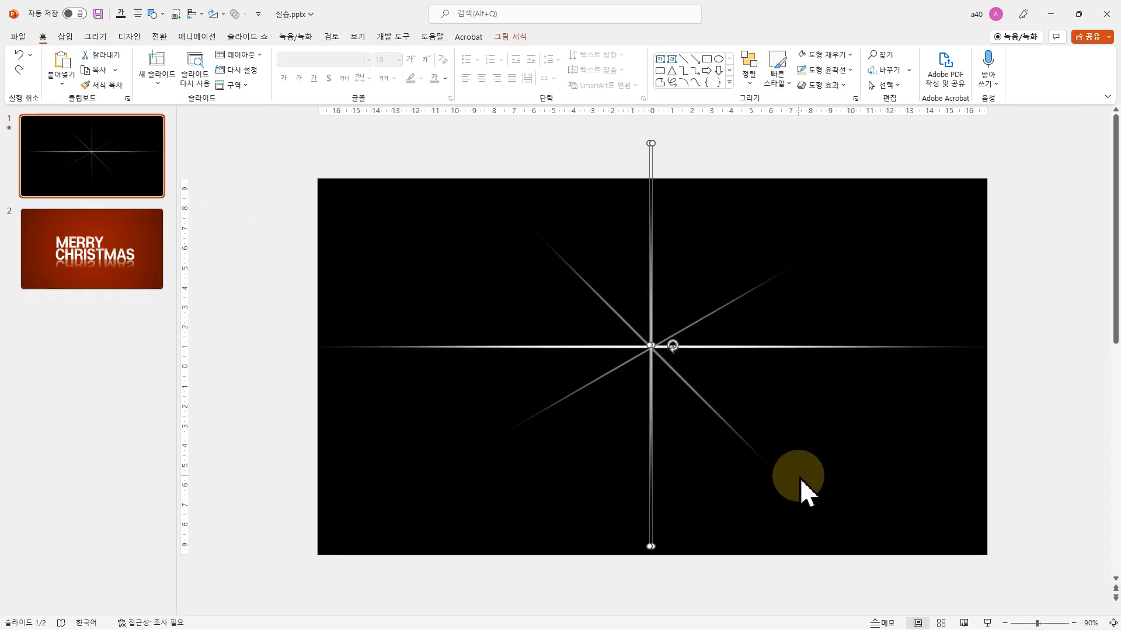
key(ctrl+a)
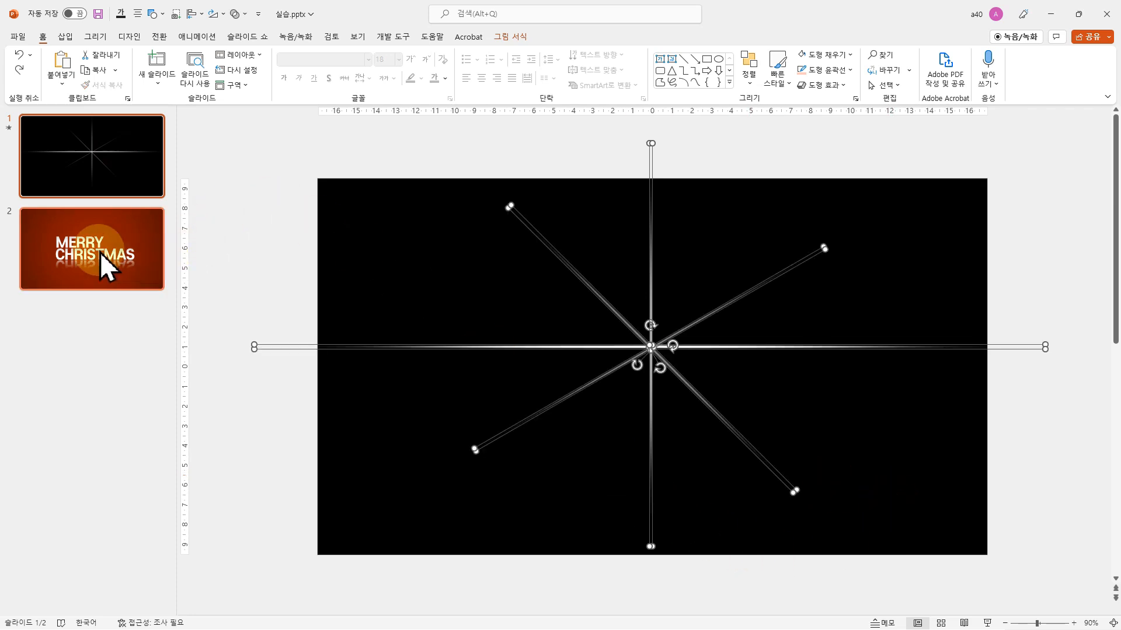
click(110, 269)
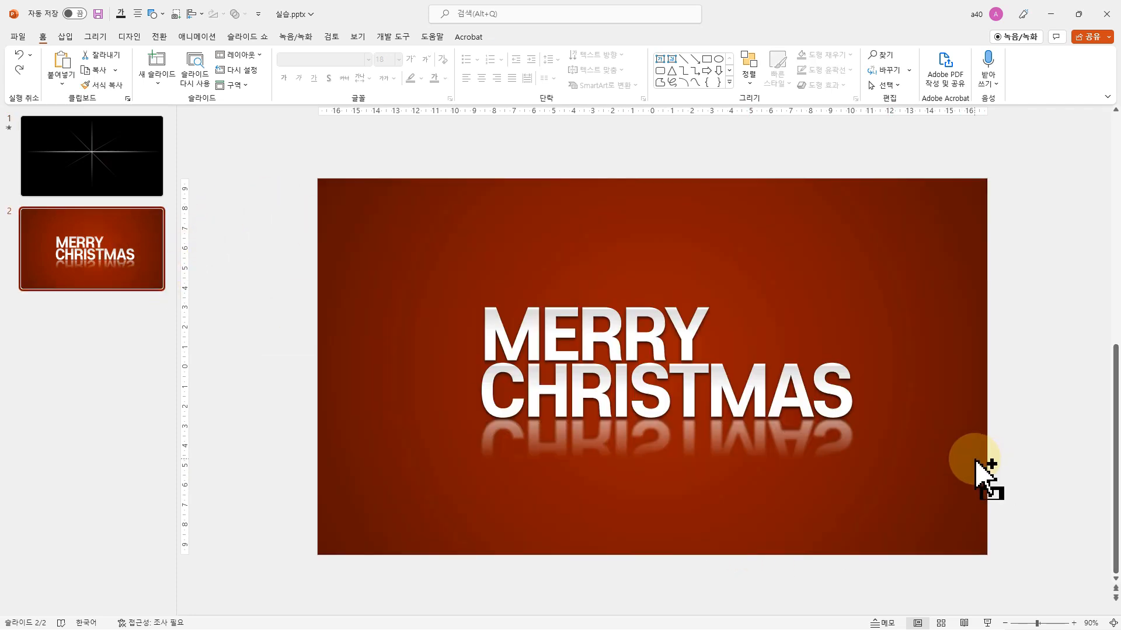
key(ctrl+v)
Step: Move the pasted flare so its centre sits at the lower-left corner of the word CHRISTMAS
mouse_move(902, 345)
mouse_down()
mouse_move(851, 401)
mouse_move(747, 402)
mouse_move(729, 416)
mouse_up()
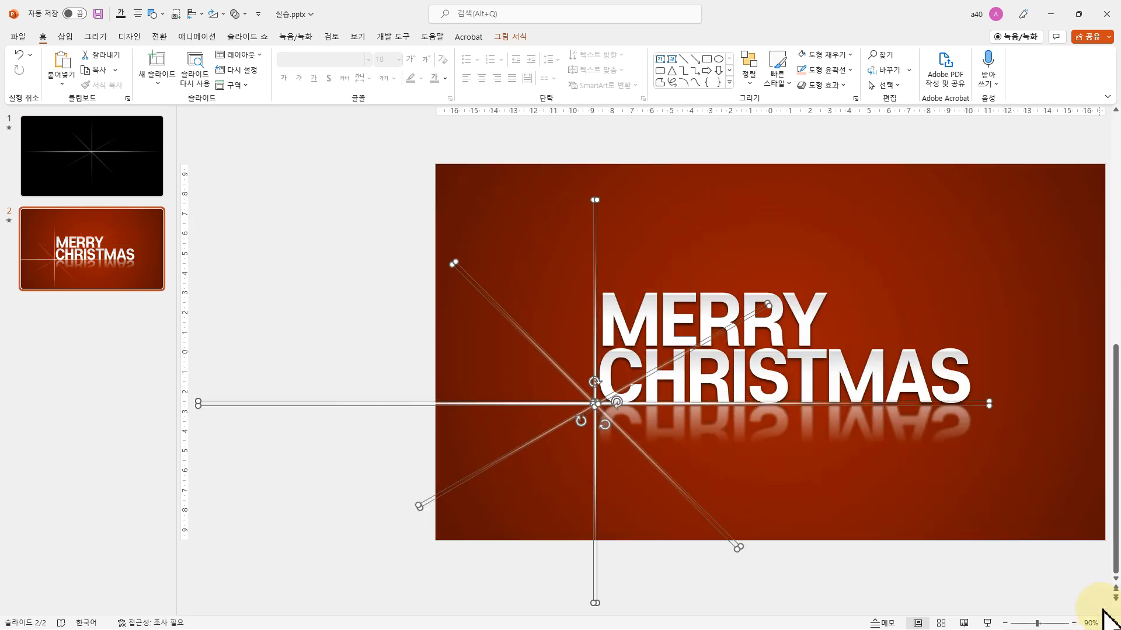
key(ctrl+Down)
key(ctrl+Right)
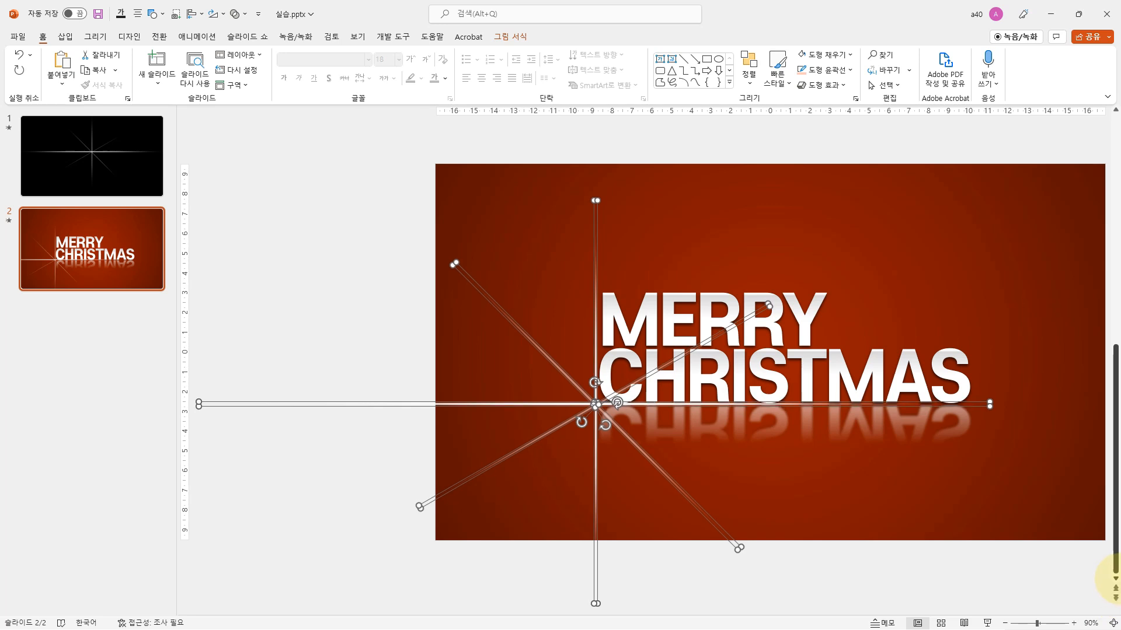
click(925, 581)
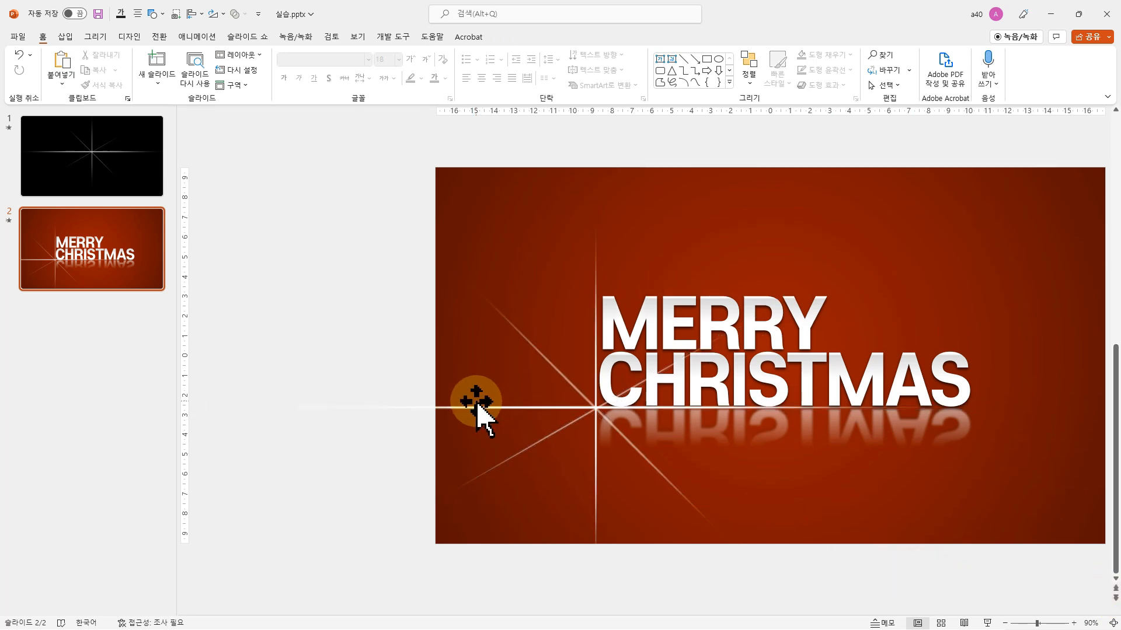
Step: Shift the horizontal streak sideways so it is centred beneath CHRISTMAS, and preview the slide show
mouse_move(476, 404)
mouse_down()
mouse_move(410, 407)
mouse_move(615, 424)
mouse_move(608, 450)
mouse_up()
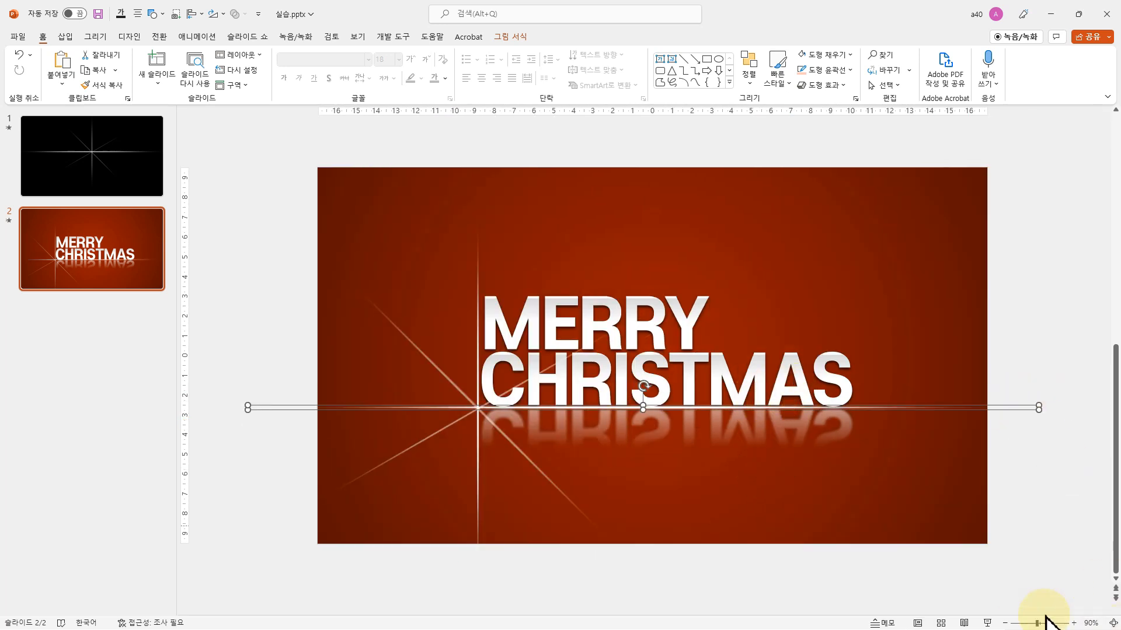
click(987, 623)
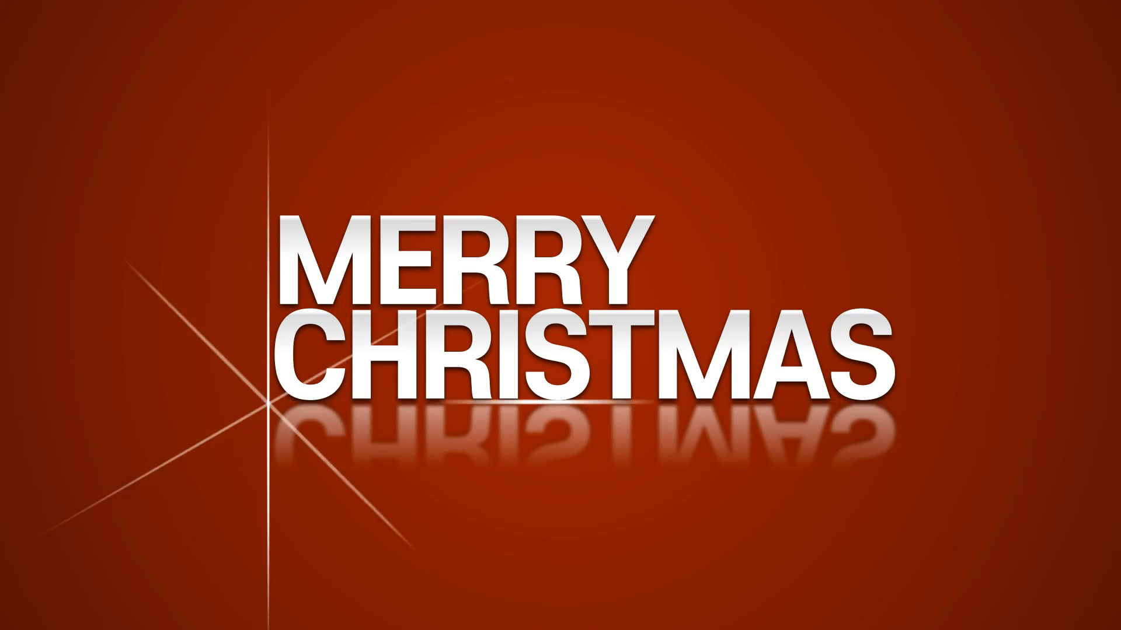
key(Escape)
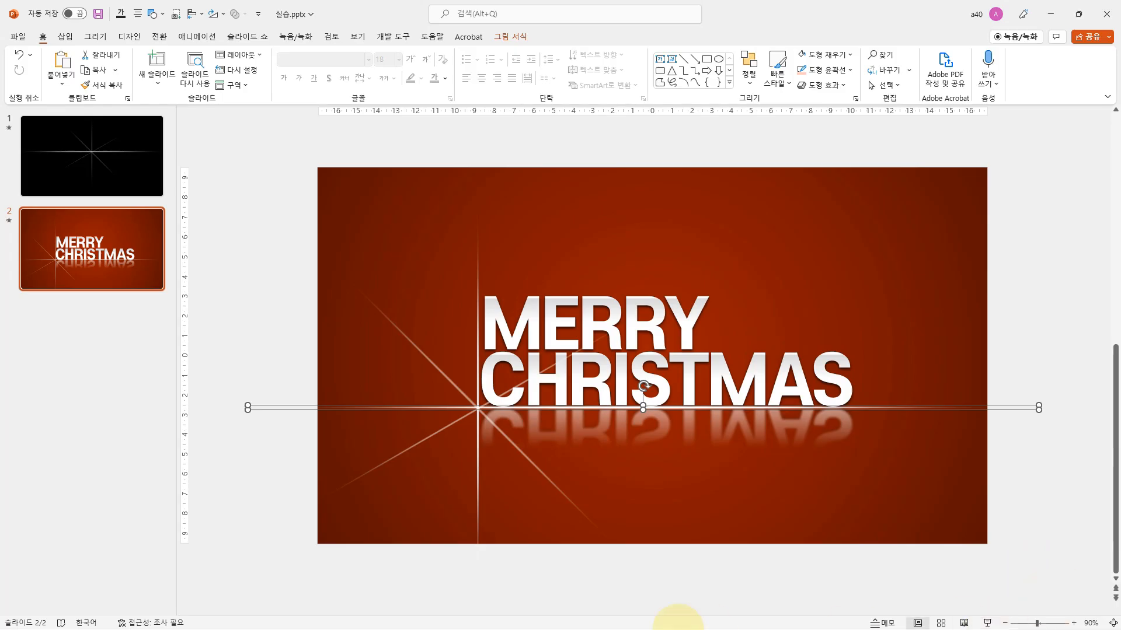
Step: Apply the 펄스 (Pulse) emphasis animation to both the MERRY and CHRISTMAS text boxes
click(647, 314)
shift+click(658, 393)
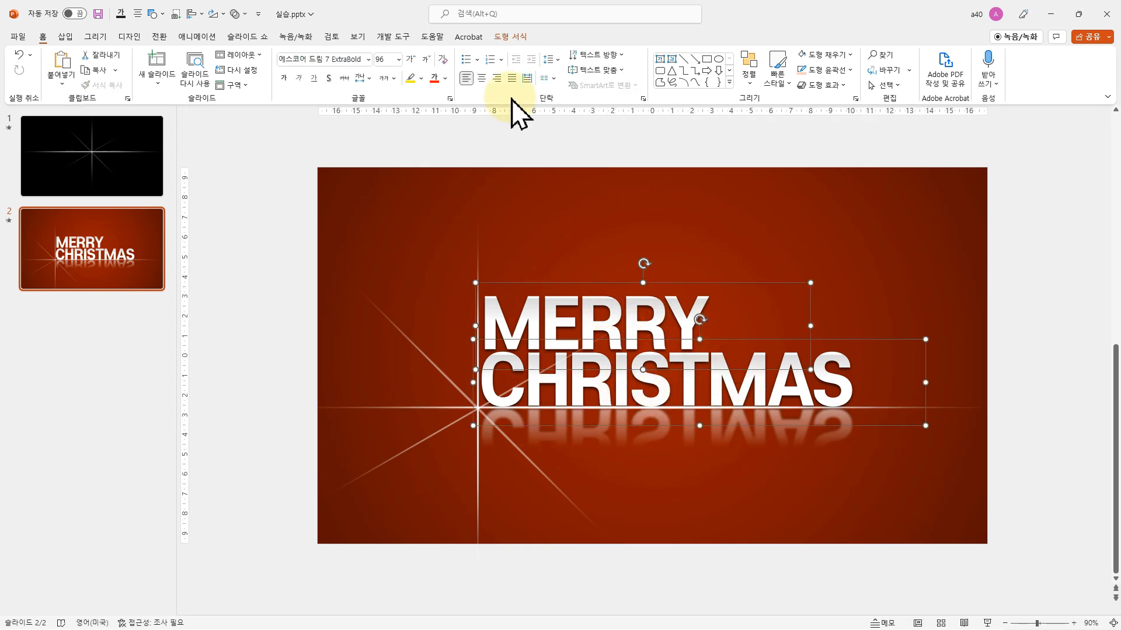
click(208, 37)
click(730, 82)
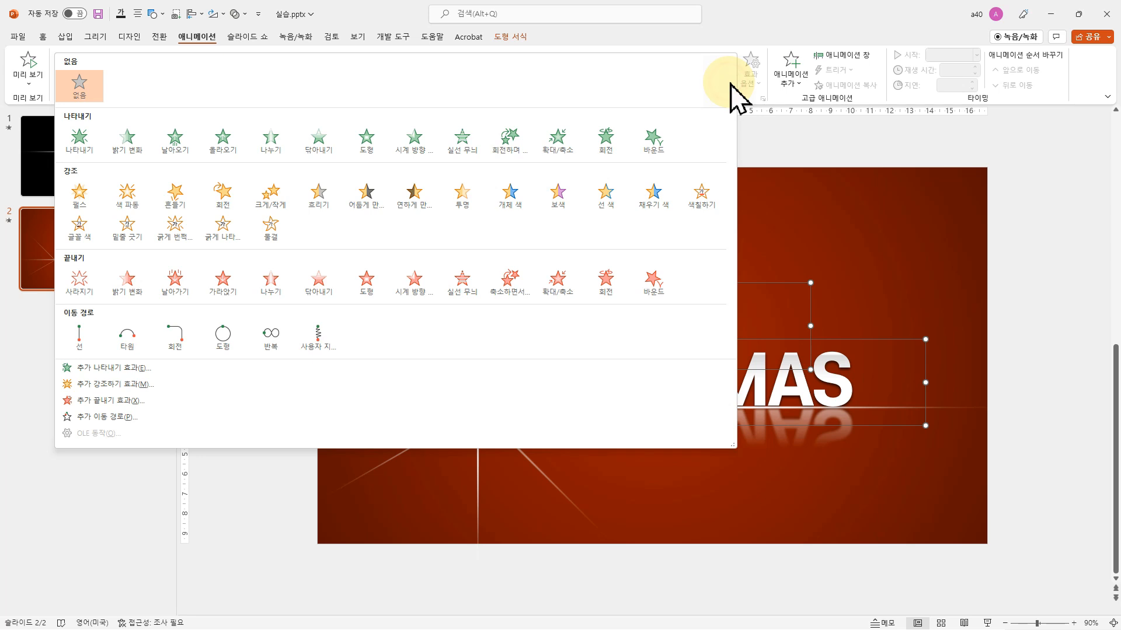
click(82, 197)
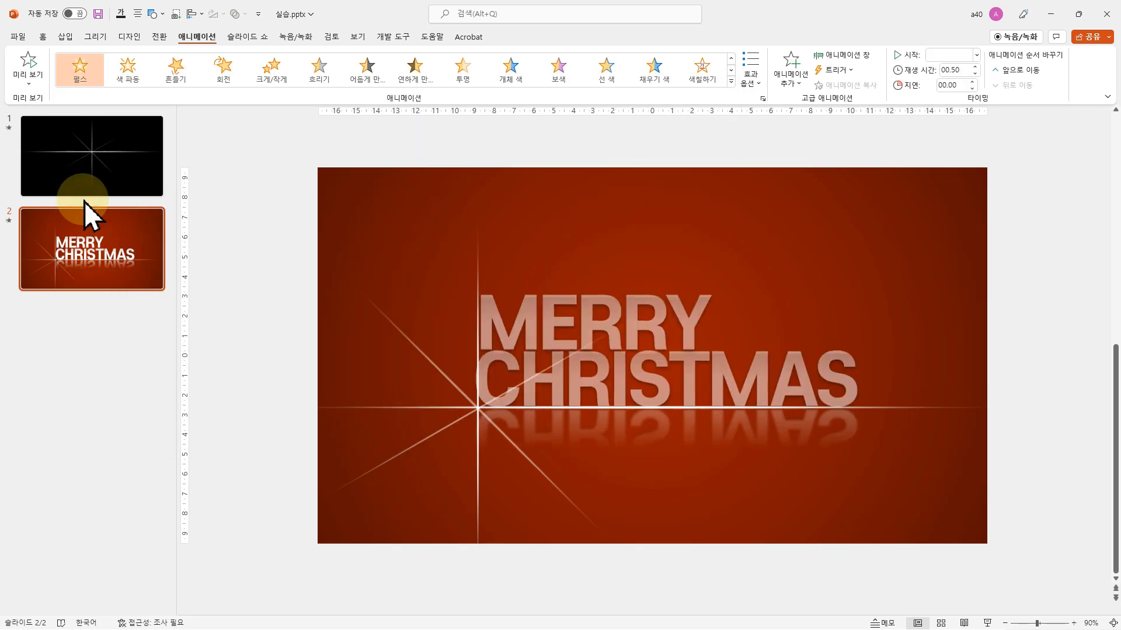
Step: Set both Pulse effects to animate text 문자 단위로 (By Letter) with a 50% delay between letters
click(856, 57)
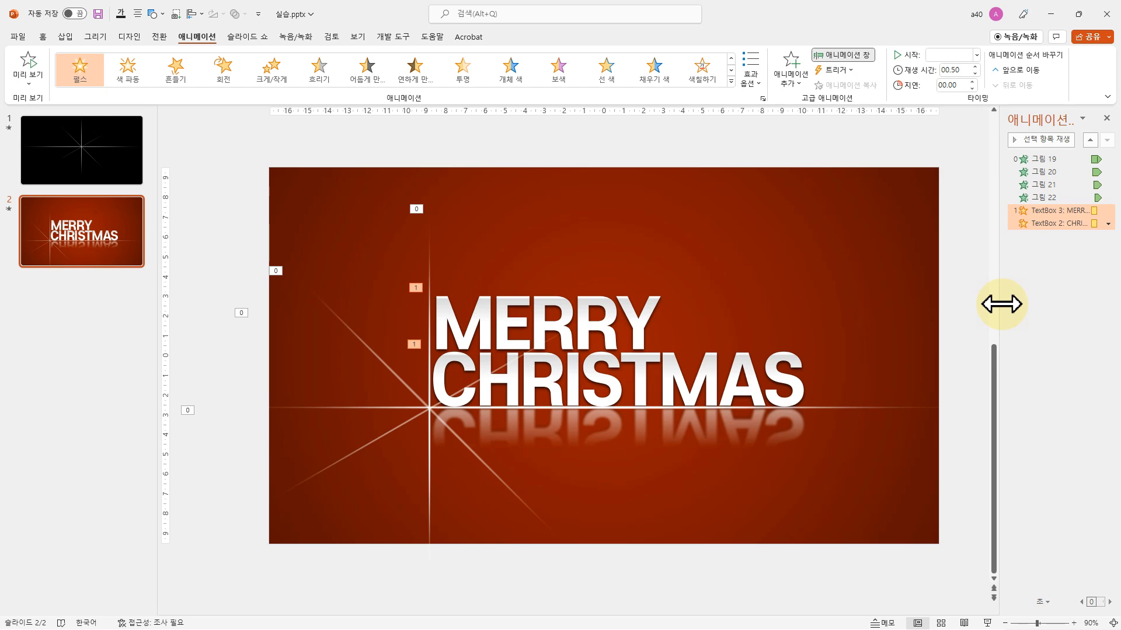
drag(1000, 304, 866, 305)
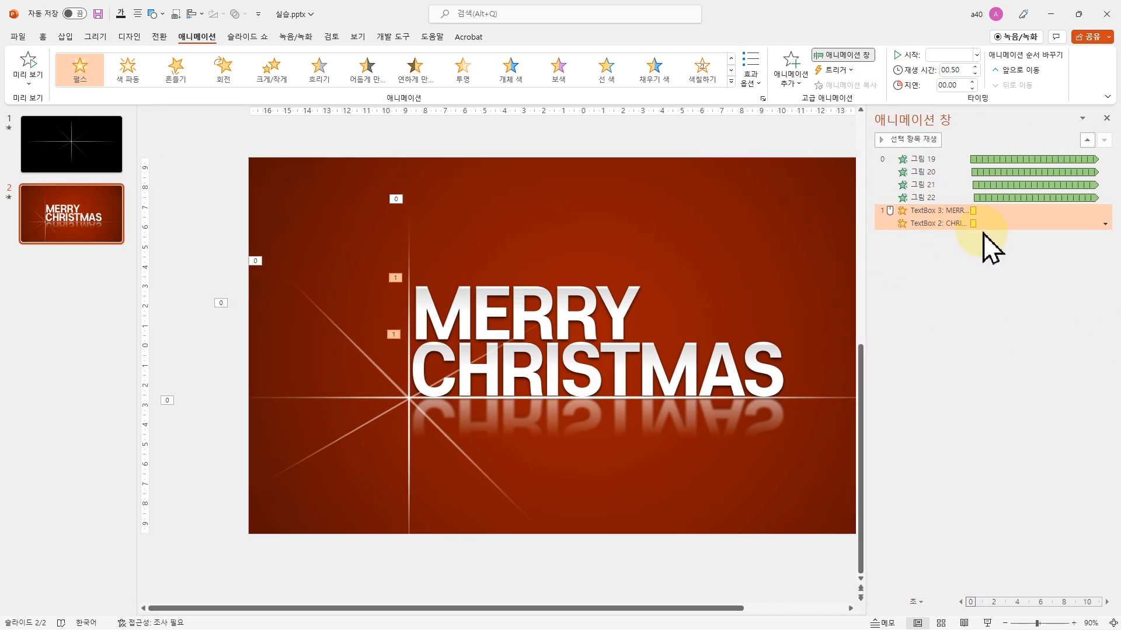
click(1105, 224)
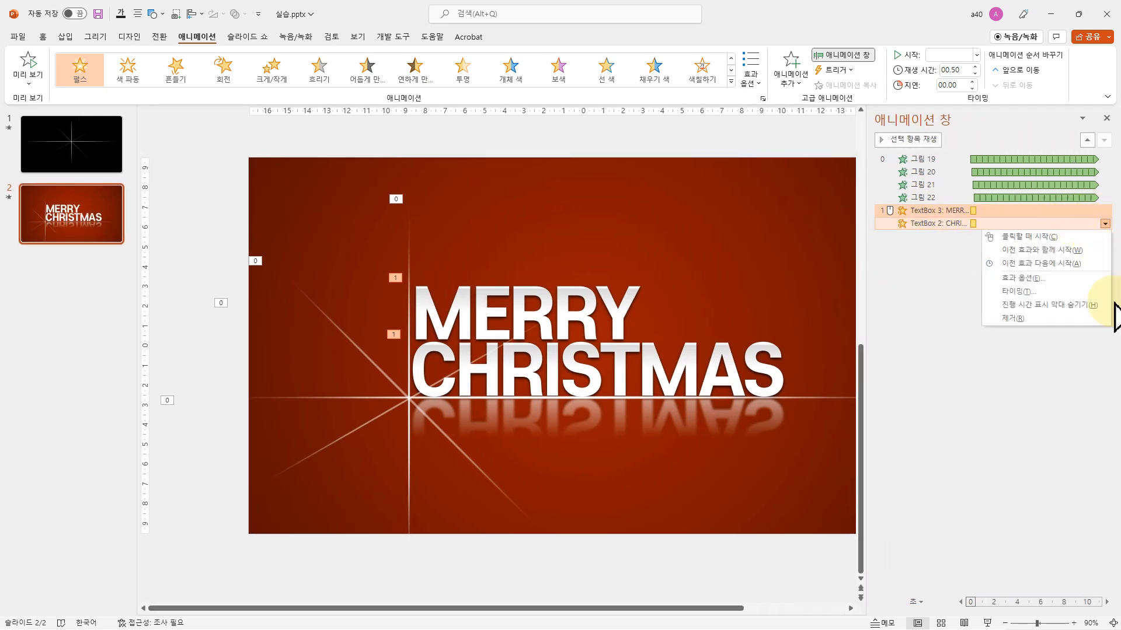
click(1029, 279)
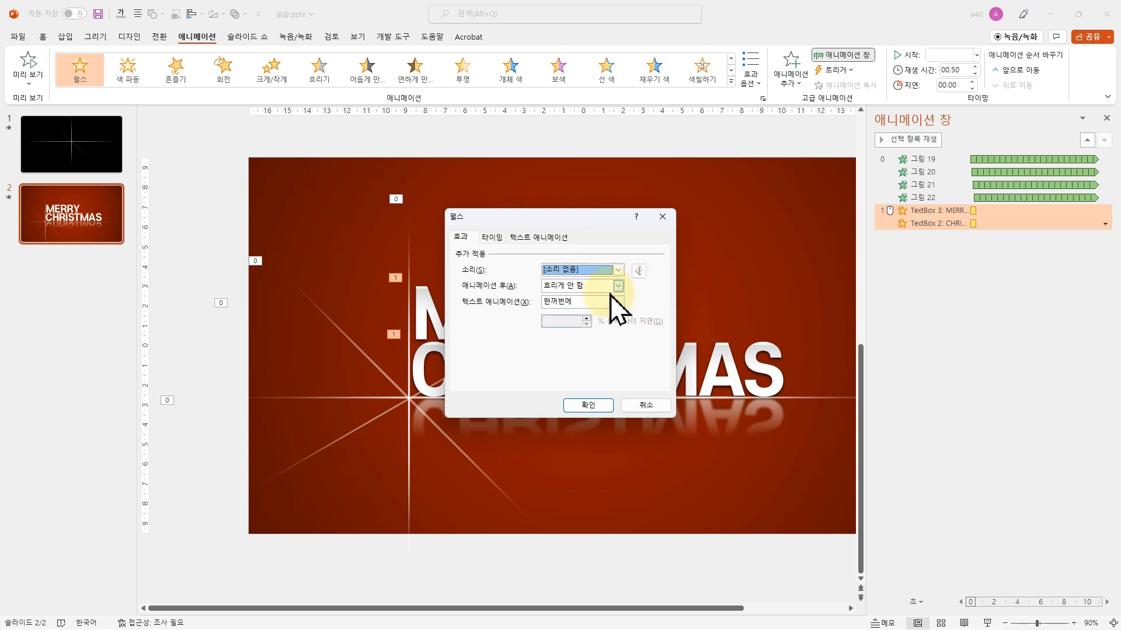
click(617, 303)
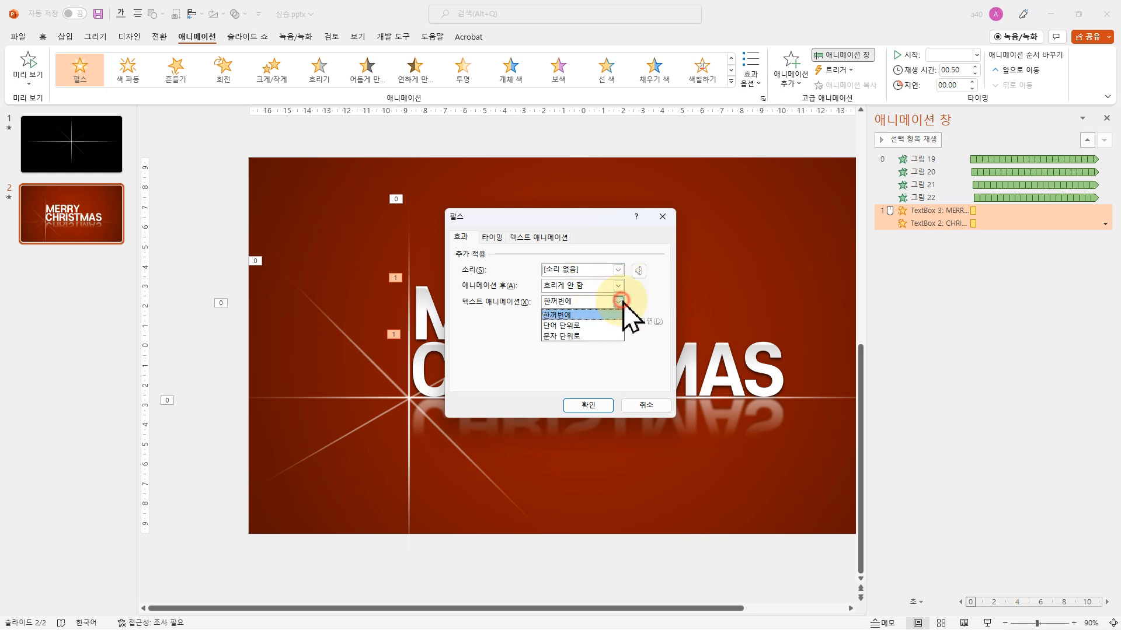
click(580, 338)
double_click(555, 320)
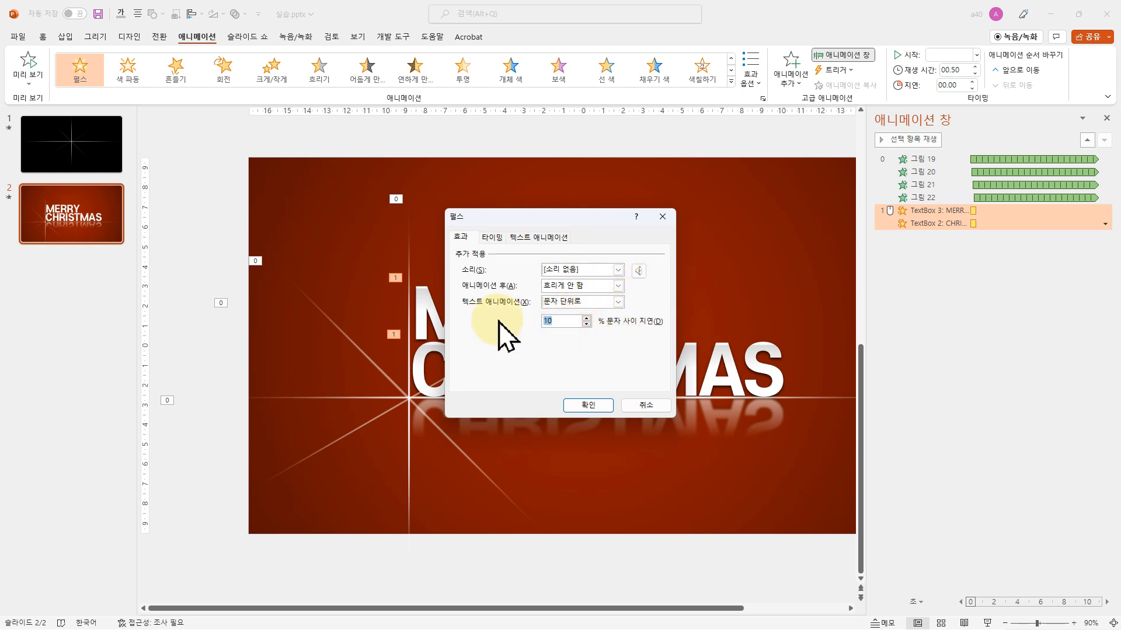
text(50)
Step: Set both Pulse effects to start 이전 효과와 함께 (With Previous) and repeat 슬라이드가 끝날 때까지 (Until End of Slide)
click(492, 237)
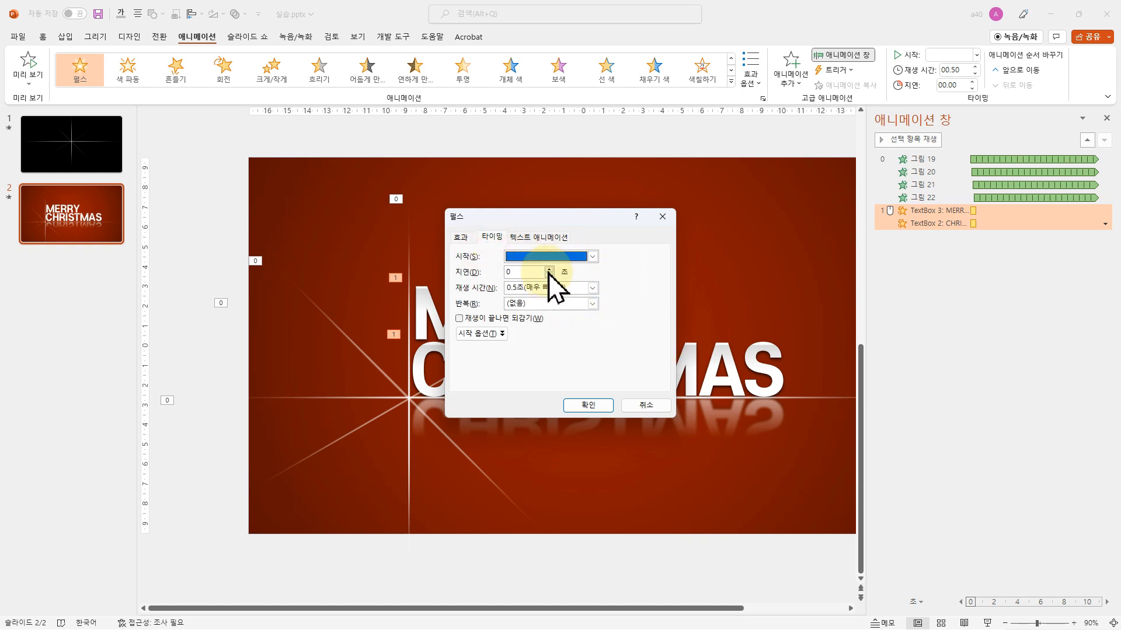
click(589, 258)
click(566, 281)
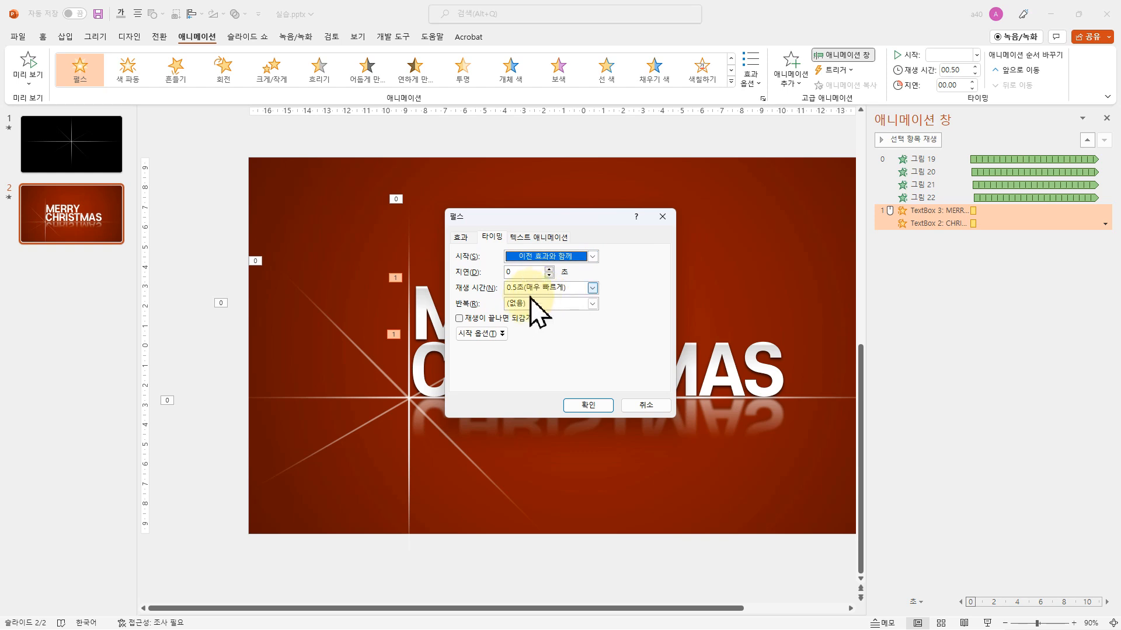
click(591, 303)
click(543, 386)
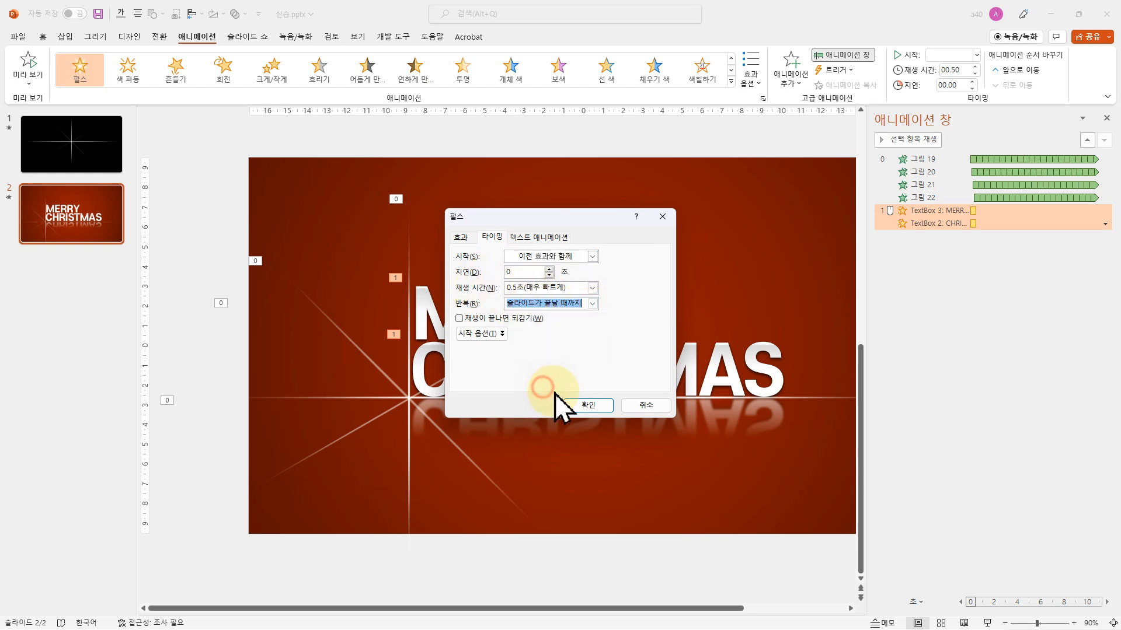
click(587, 405)
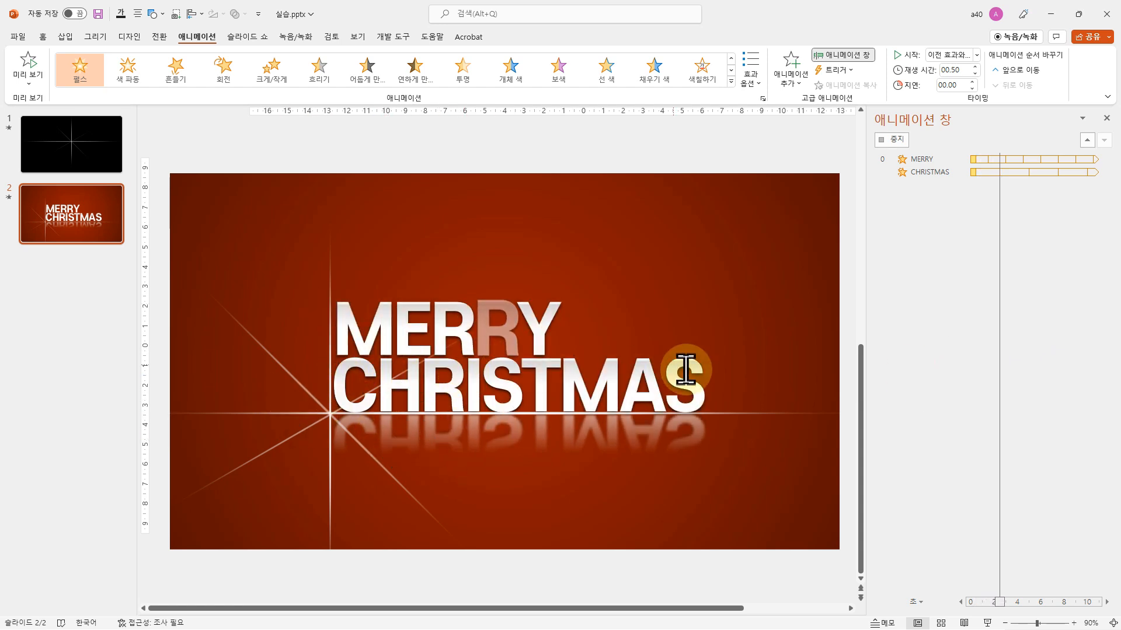
Step: Set the delay of the CHRISTMAS text's Pulse animation to 0.75 s
click(993, 331)
click(936, 223)
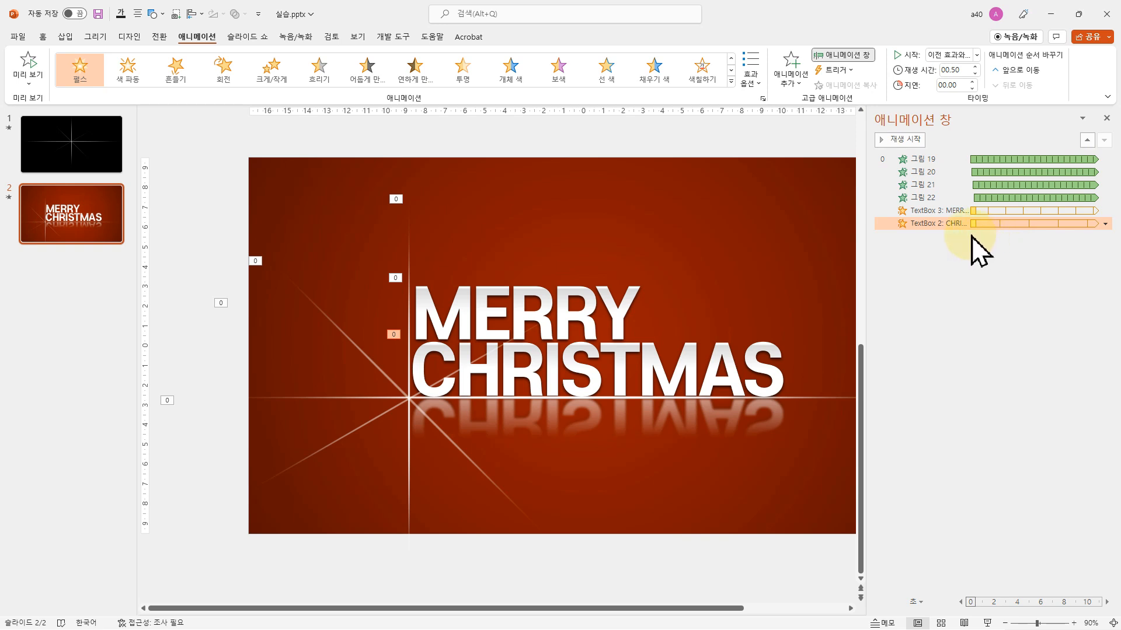
click(939, 213)
click(939, 224)
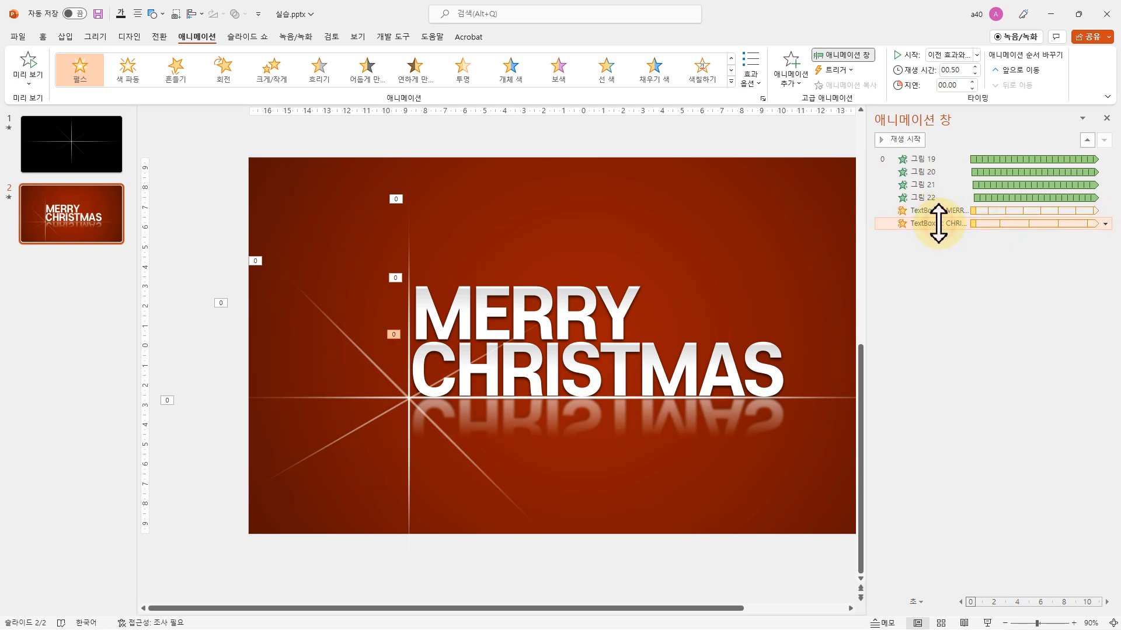
click(941, 211)
click(949, 226)
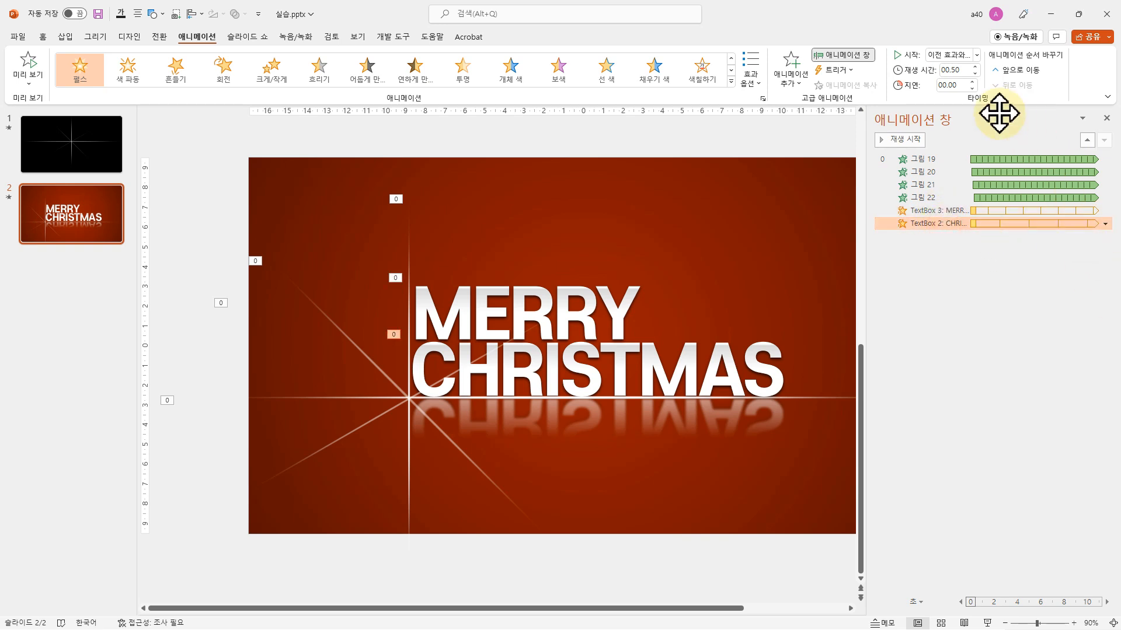
click(973, 84)
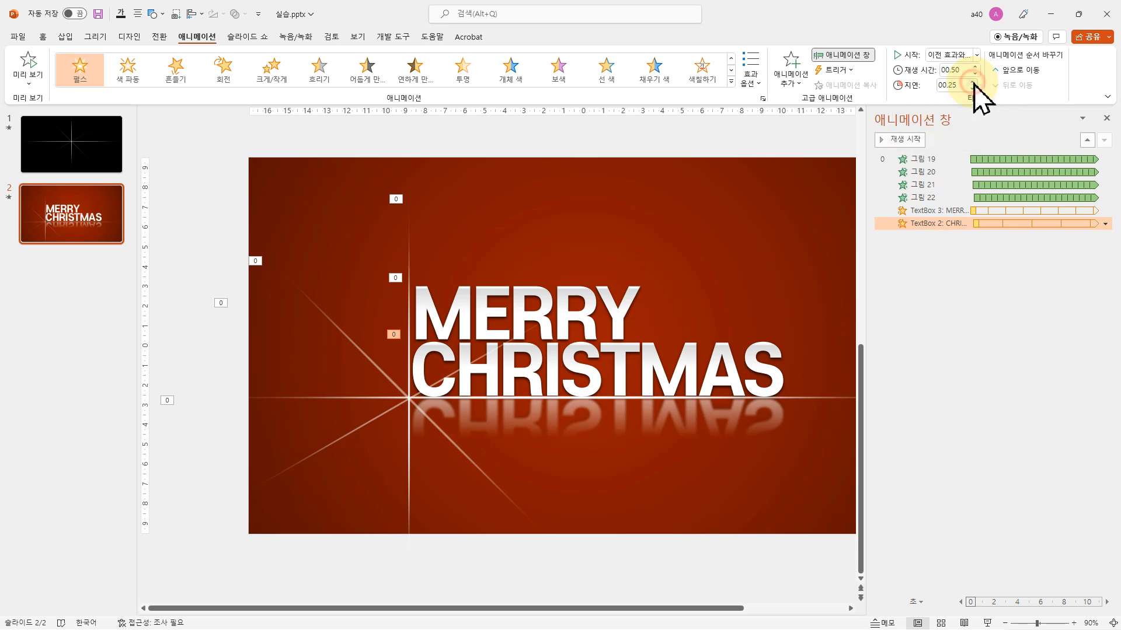
click(974, 84)
click(972, 84)
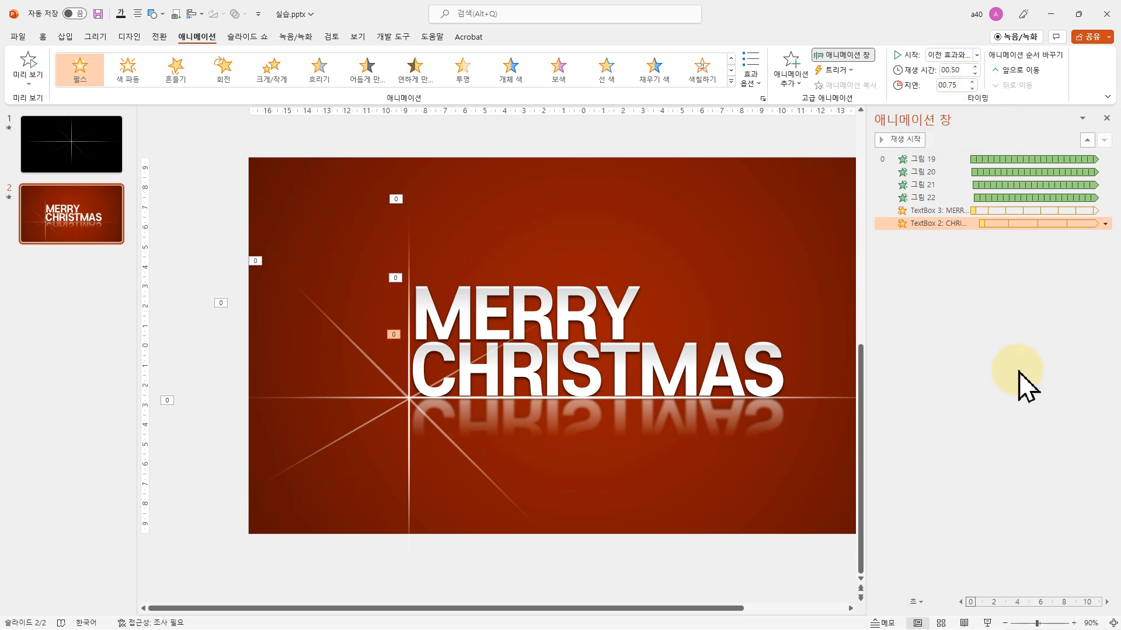
Step: Play slide 2 as a slide show to check the combined flare and letter animations
click(950, 211)
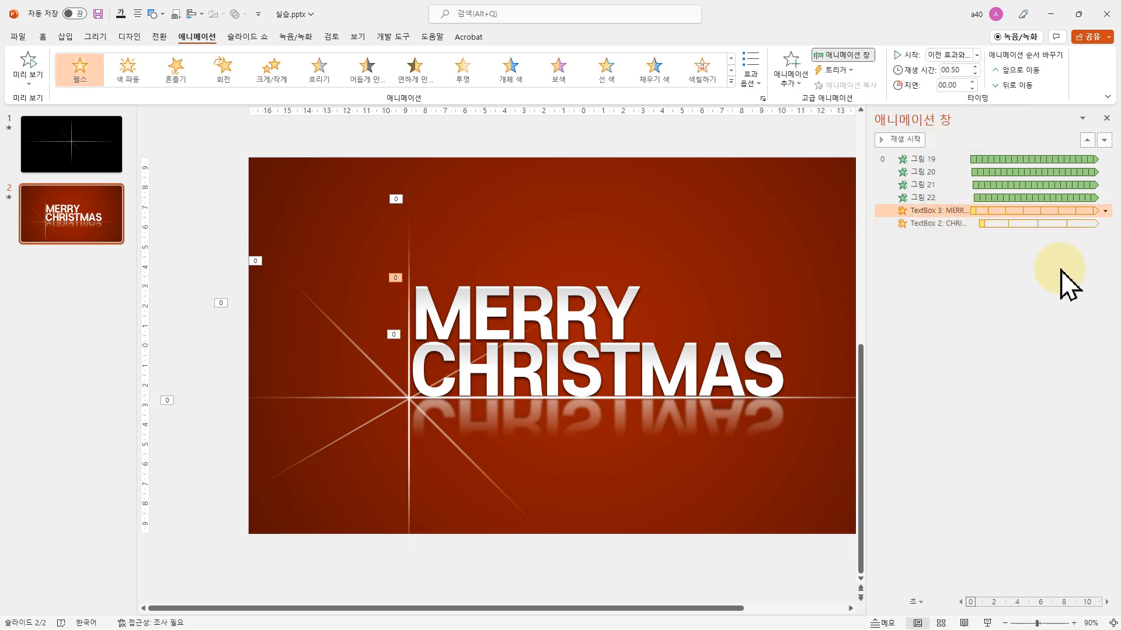
click(956, 461)
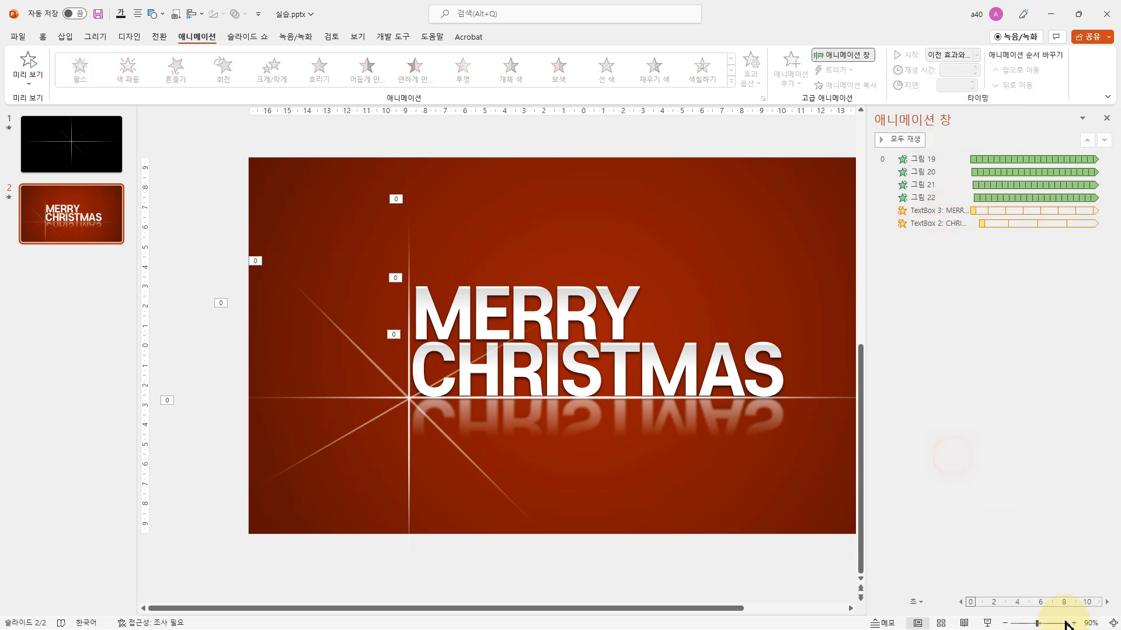
click(987, 624)
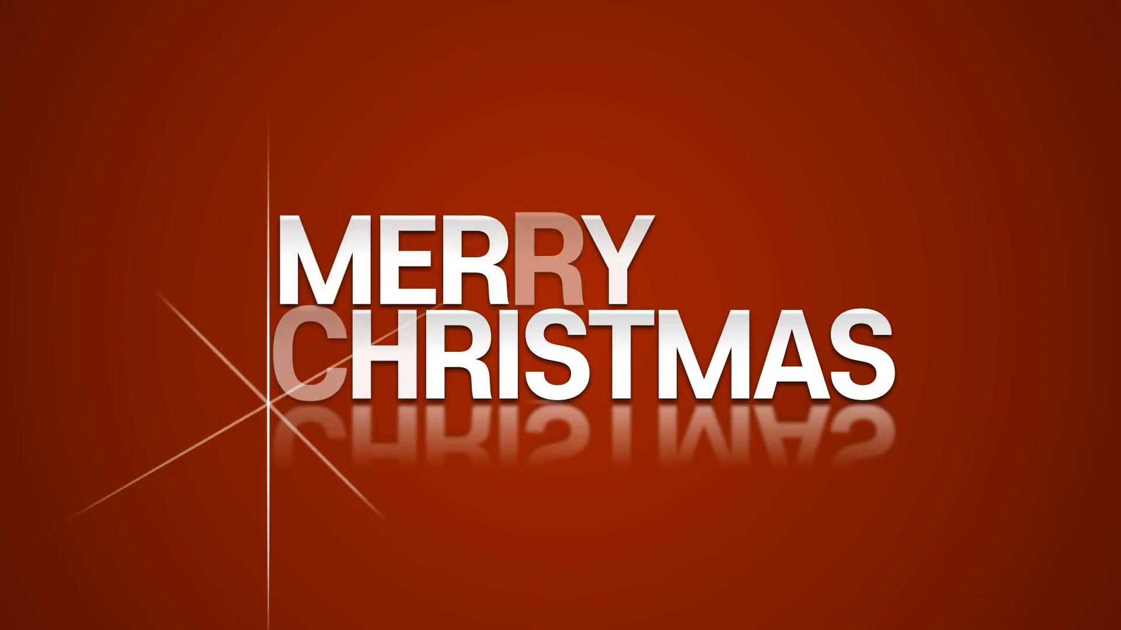